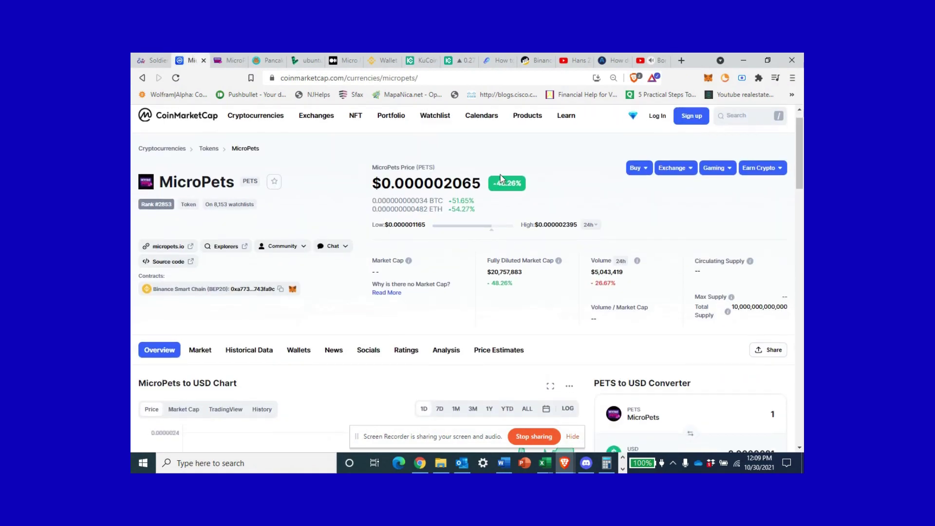
scroll(625, 194, down, 2)
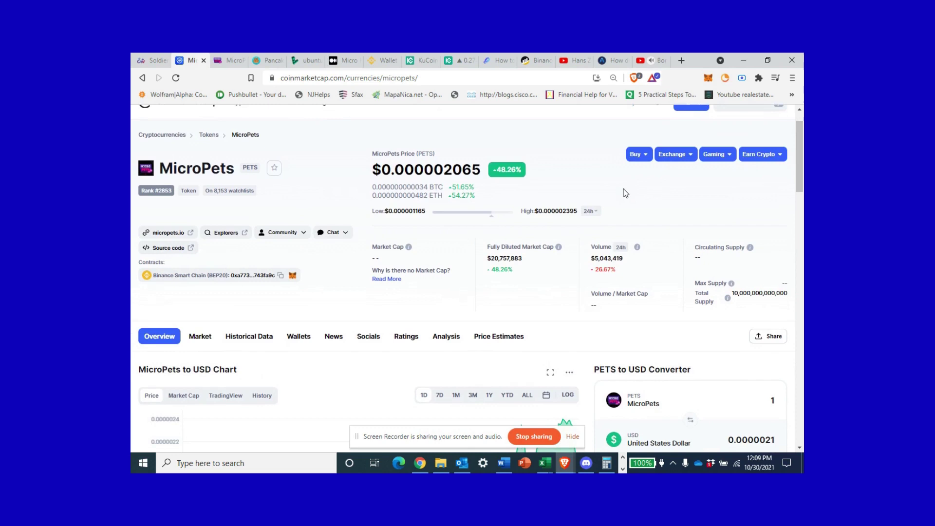
Reload the CoinMarketCap MicroPets page to show $0.000002074, down 47.96% over 24 hours.
scroll(625, 194, up, 2)
key(F5)
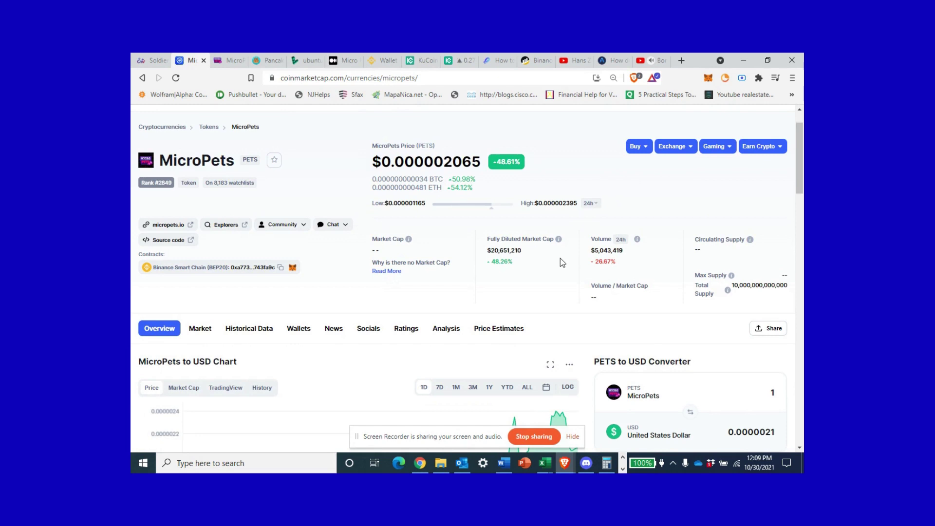
Browse the pet lineup on the MicroPets website.
click(233, 59)
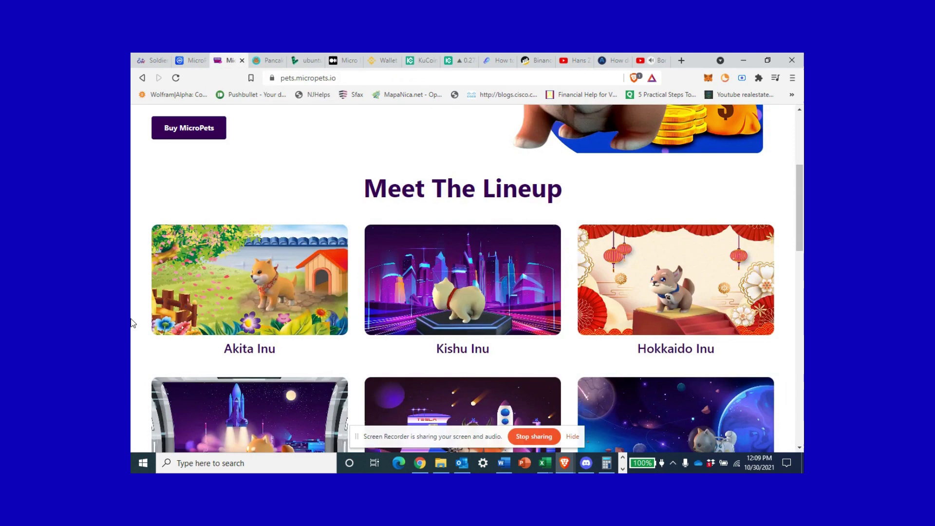
scroll(133, 323, up, 5)
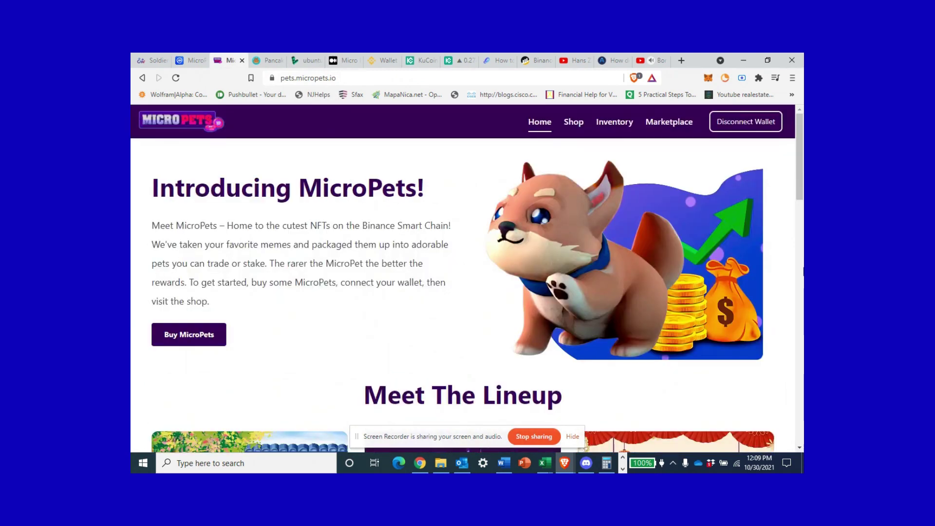
scroll(507, 261, down, 2)
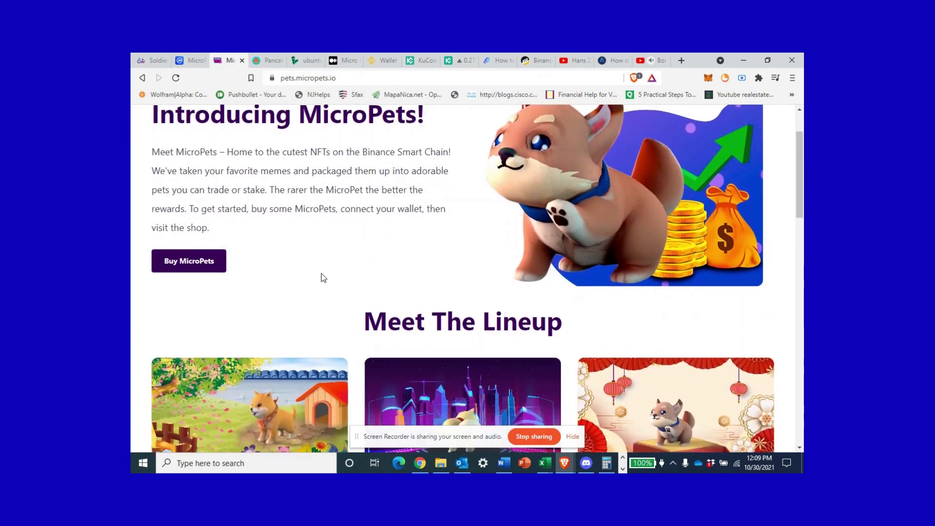
scroll(345, 153, down, 3)
scroll(361, 258, down, 3)
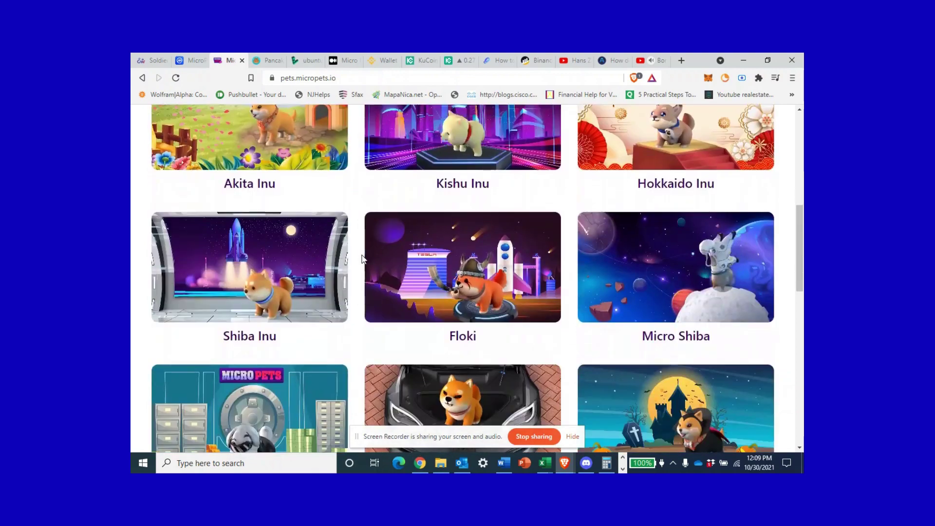
scroll(362, 259, up, 1)
scroll(362, 259, down, 3)
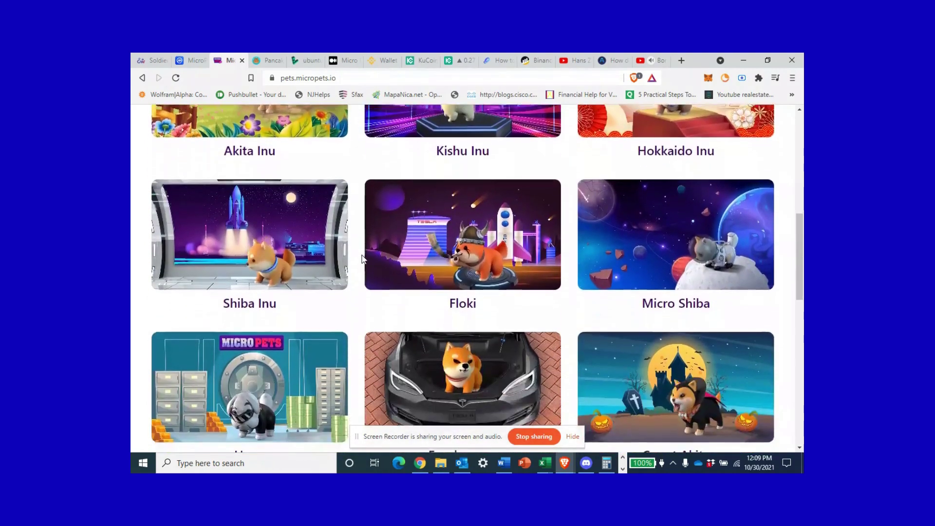
scroll(362, 259, down, 5)
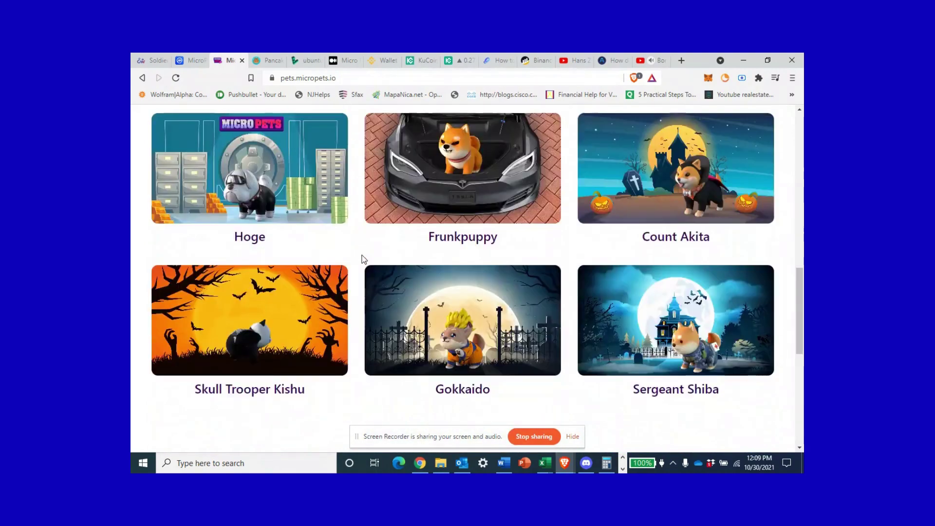
scroll(362, 258, up, 15)
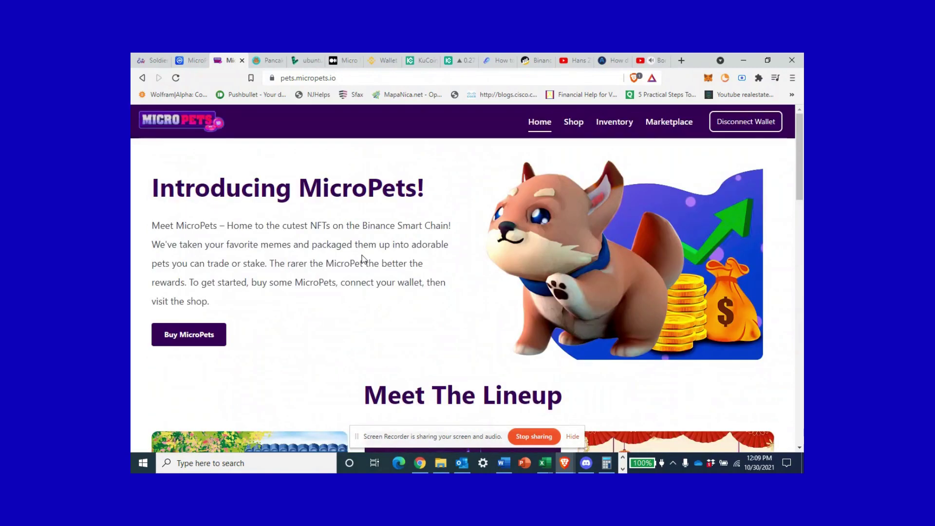
Review the shop's 250,000,000 $PETS crates, then return to CoinMarketCap's MicroPets page.
click(574, 123)
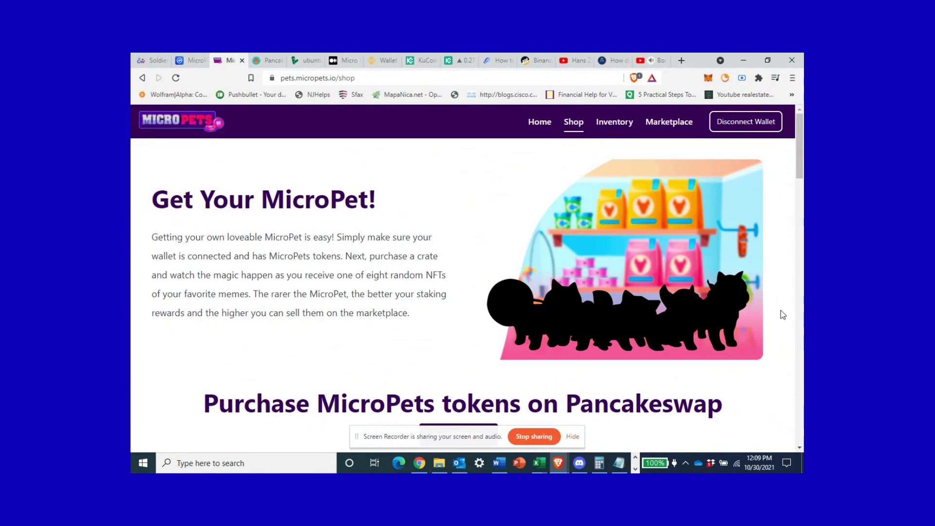
scroll(783, 314, down, 10)
scroll(783, 314, up, 3)
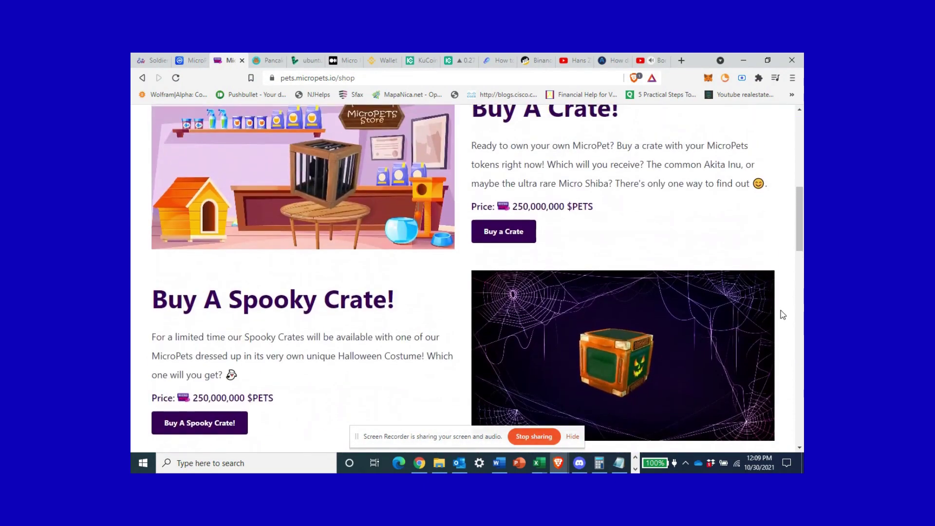
scroll(782, 311, up, 2)
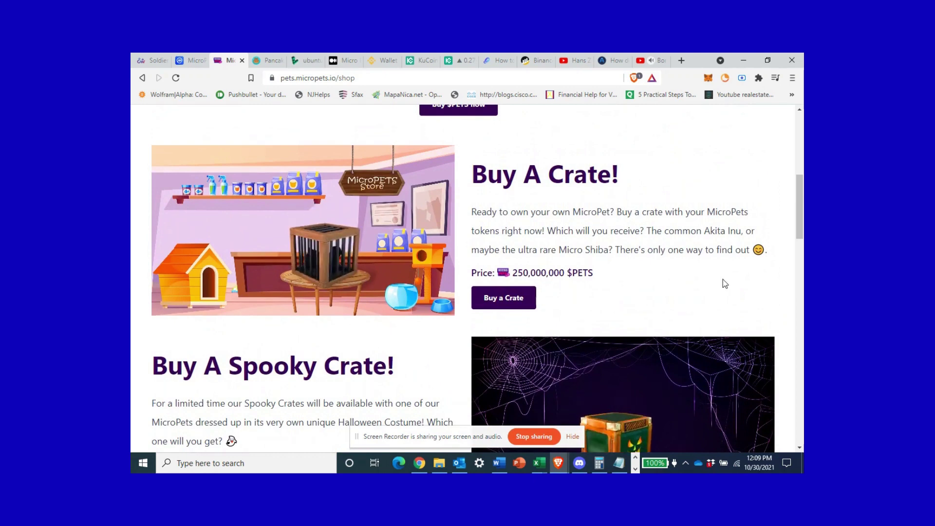
scroll(777, 299, down, 2)
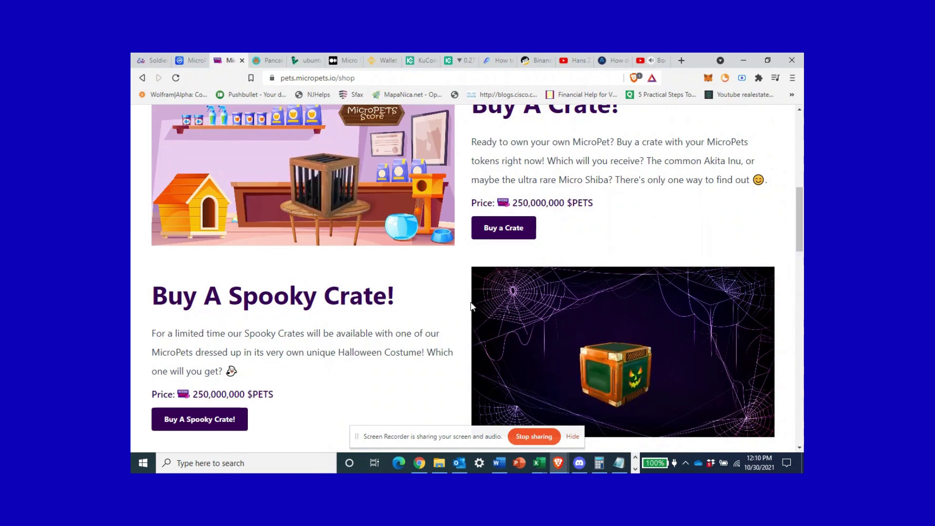
scroll(470, 305, up, 1)
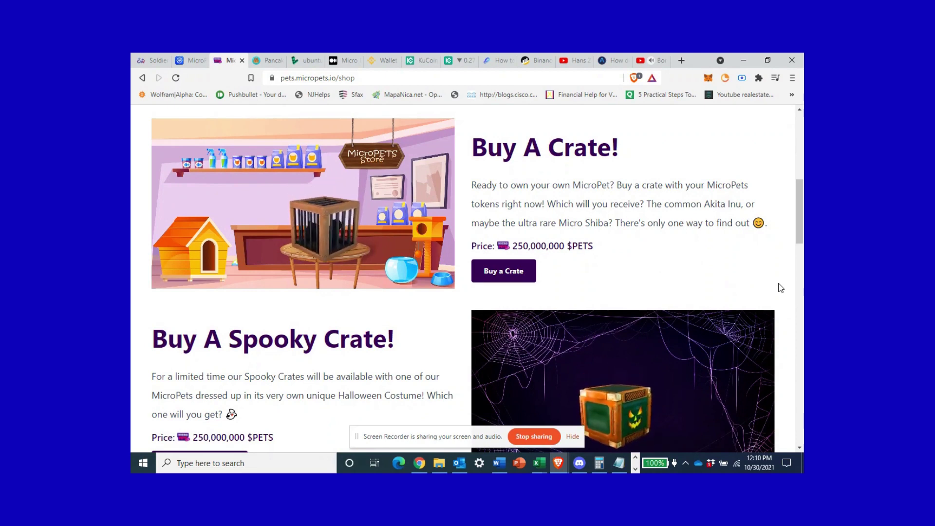
scroll(781, 288, down, 1)
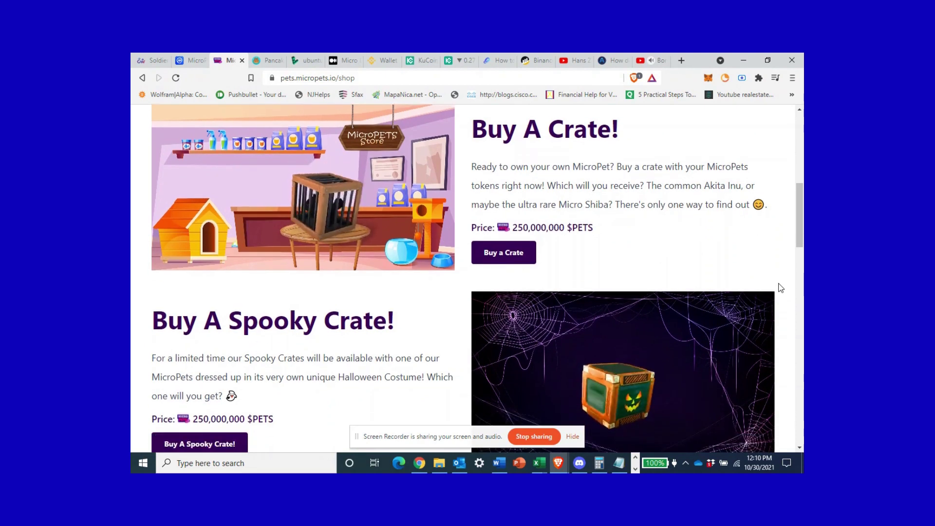
scroll(781, 288, up, 1)
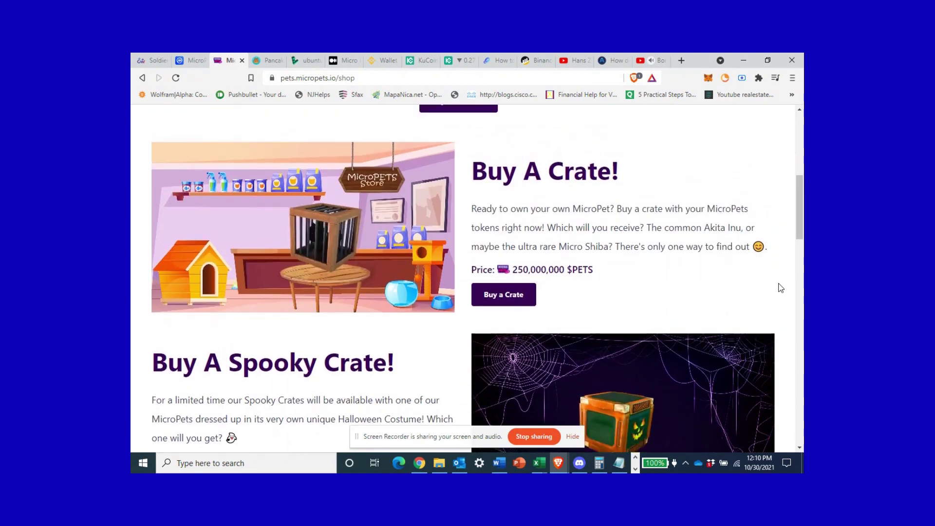
scroll(780, 287, up, 2)
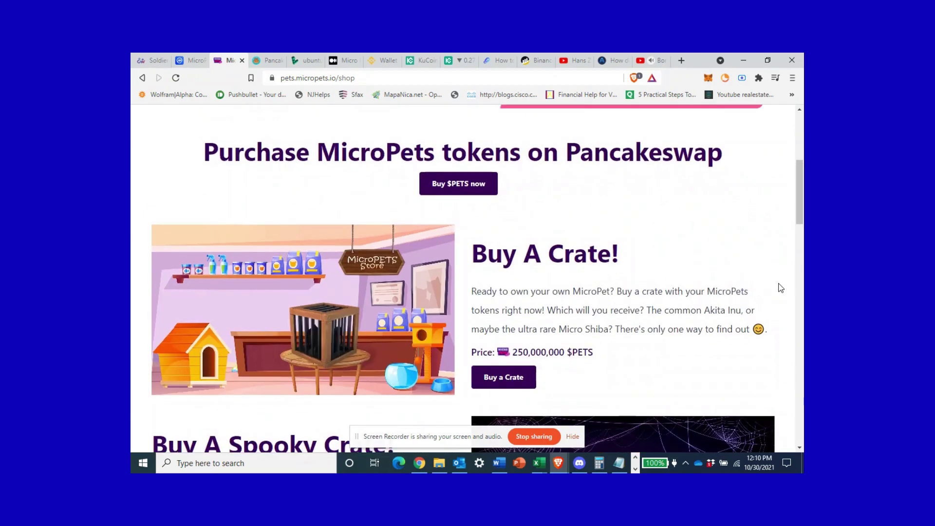
click(201, 59)
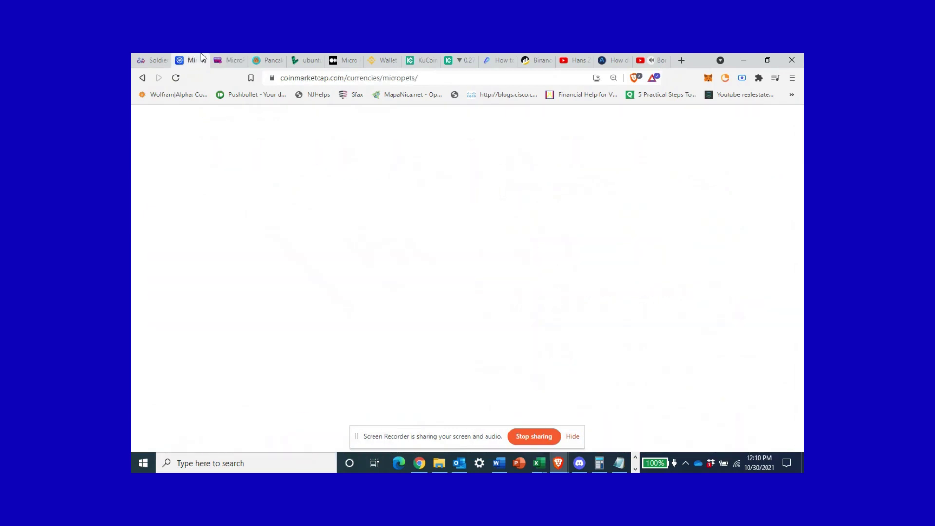
Review the KuCoin assets and check the Binance.US wallet balance.
click(413, 57)
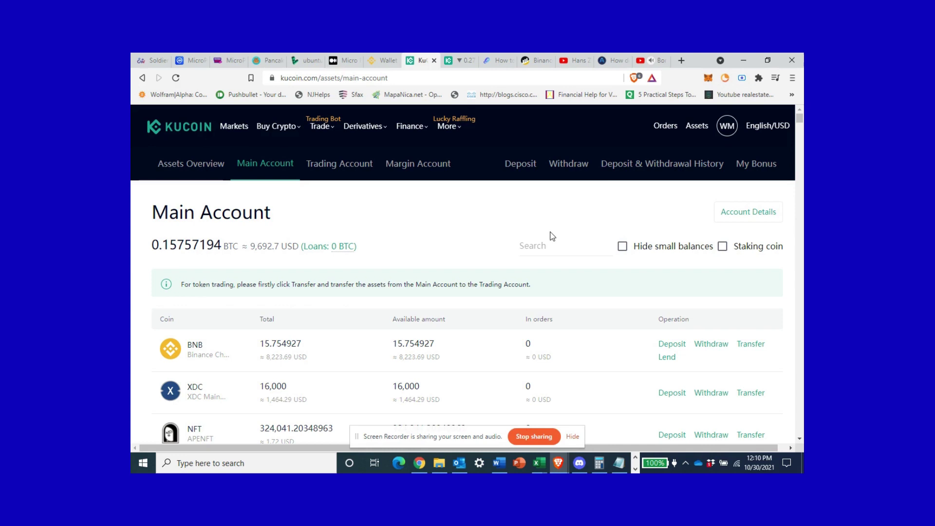
scroll(443, 228, down, 1)
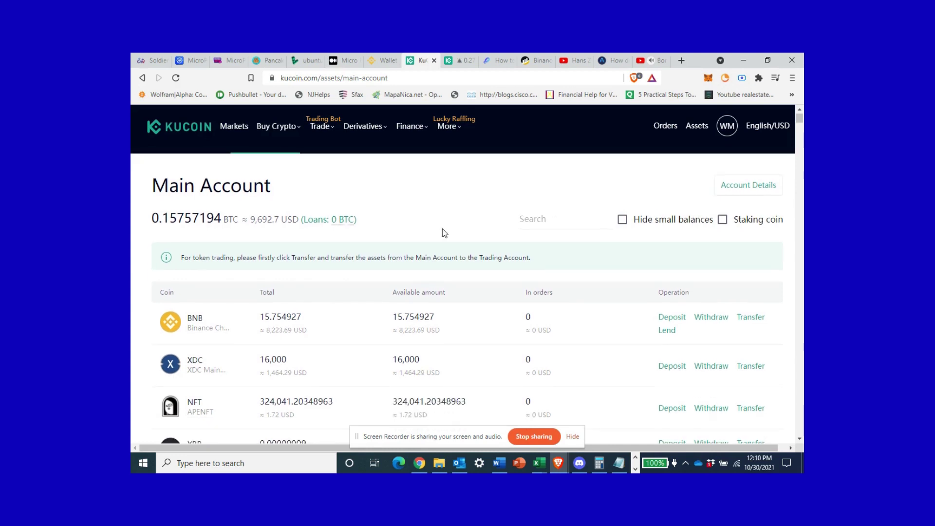
scroll(136, 319, down, 2)
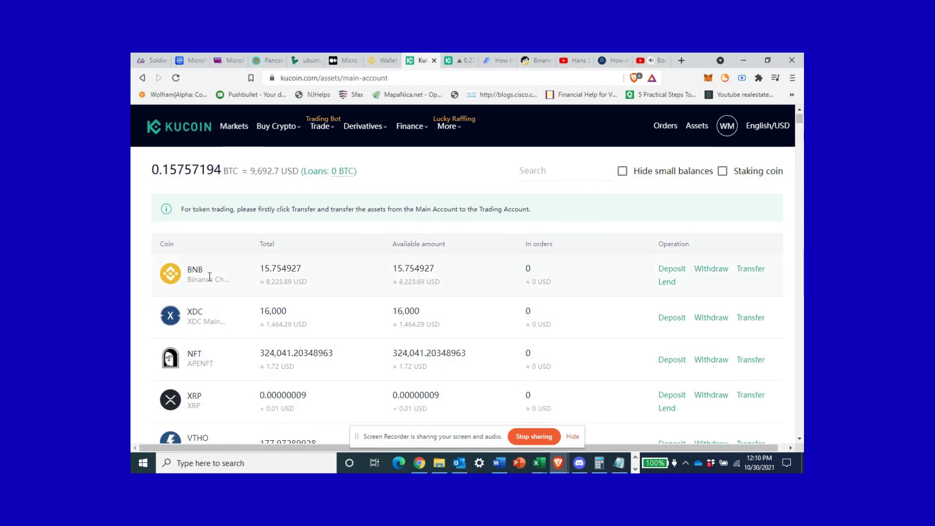
click(385, 60)
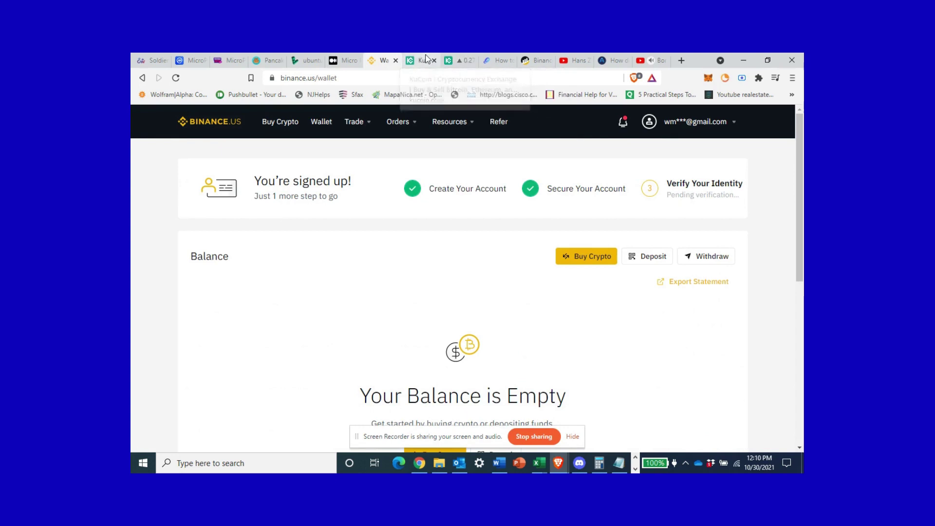
click(427, 61)
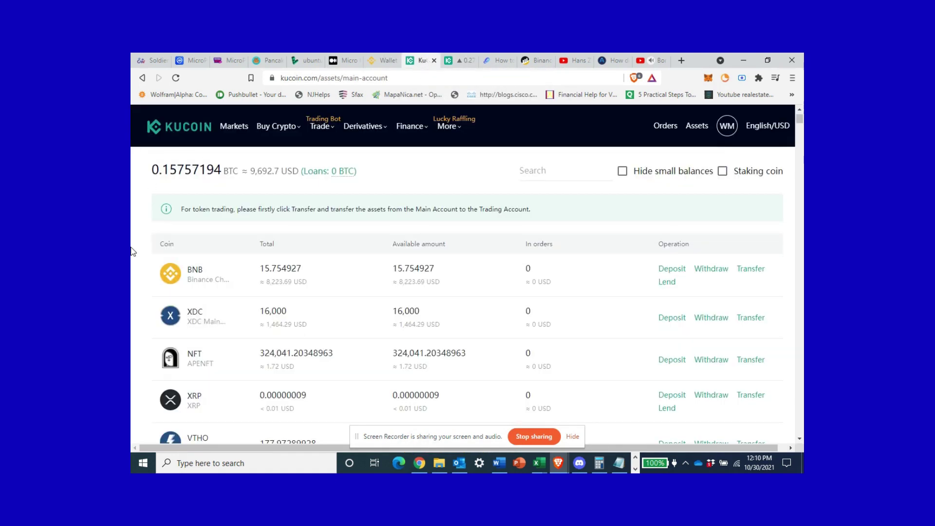
Compare Trading Account balances, then view the Main Account's 15.754927 BNB balance.
scroll(133, 252, down, 1)
scroll(133, 251, up, 1)
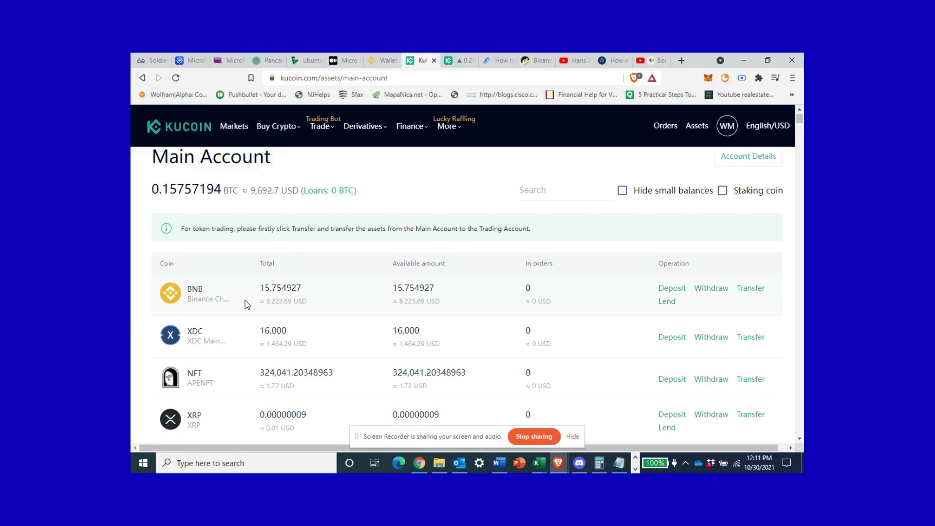
scroll(244, 300, down, 1)
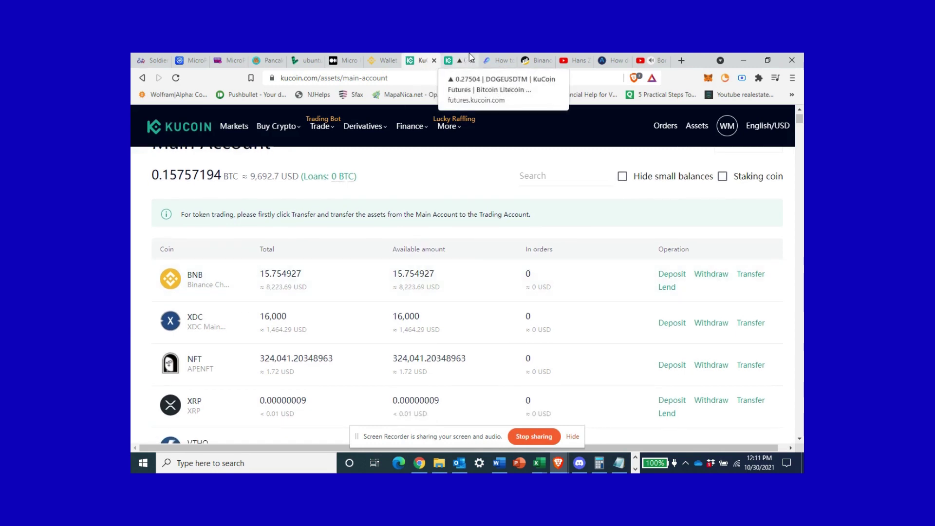
scroll(360, 288, up, 1)
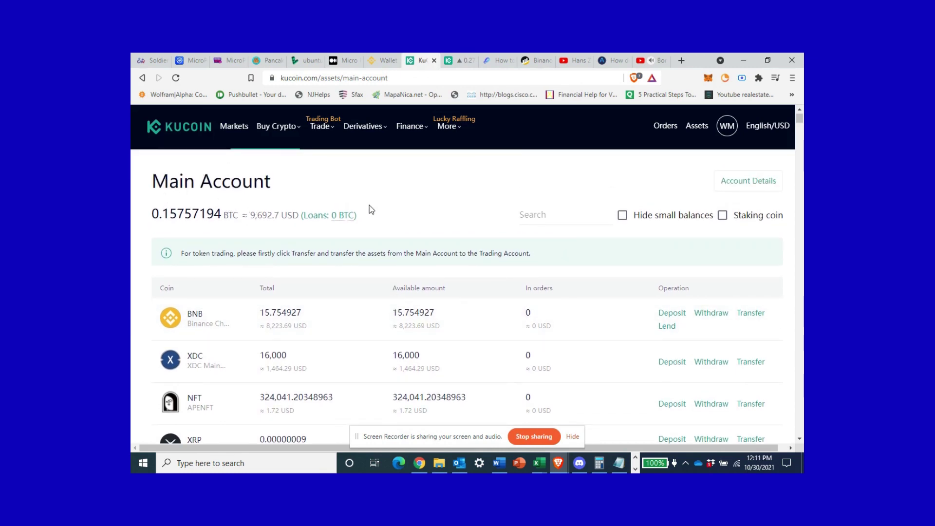
scroll(369, 206, up, 1)
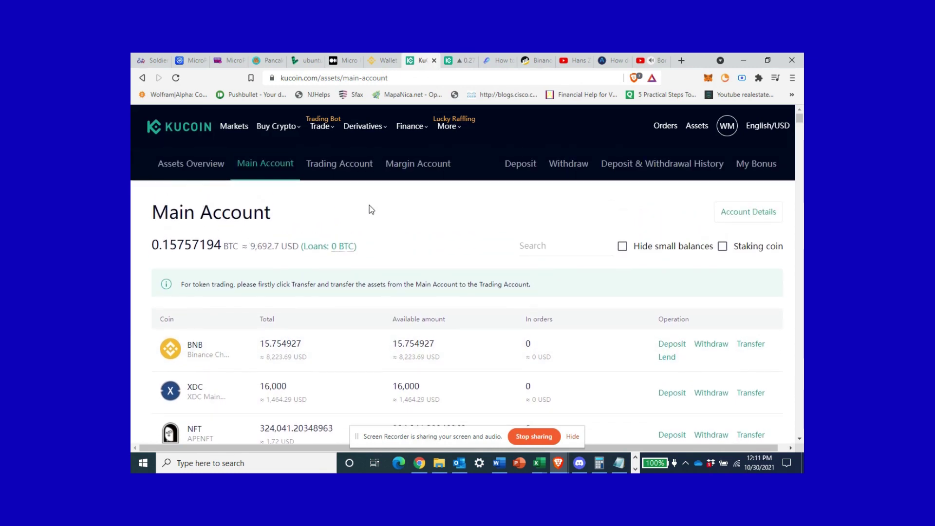
click(353, 167)
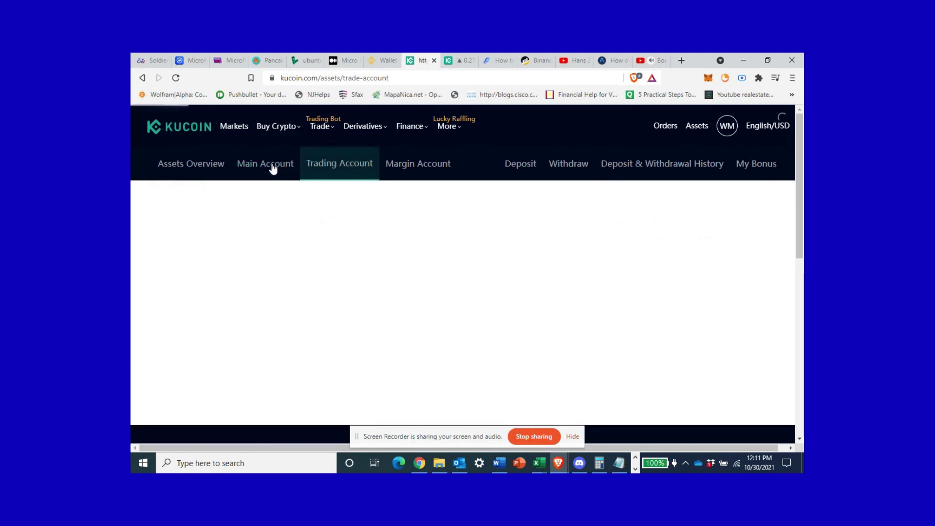
click(272, 165)
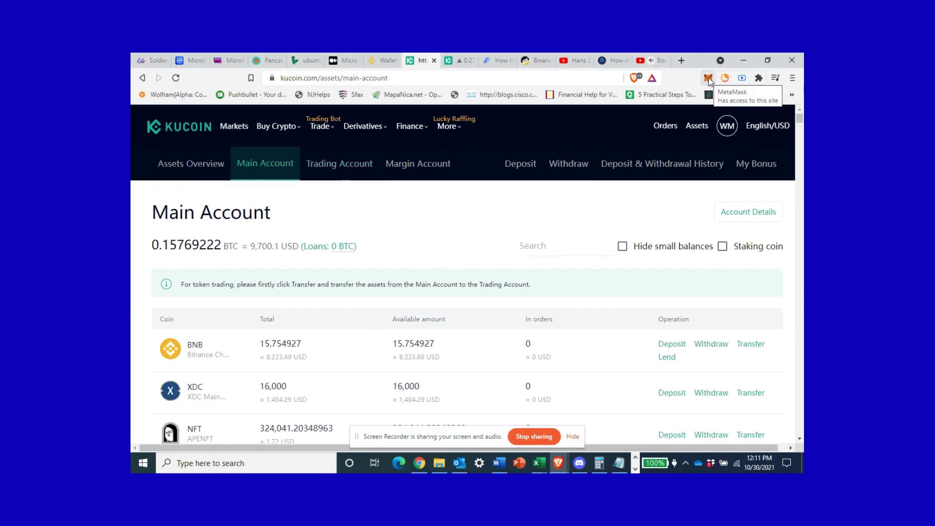
Leave PancakeSwap's Profile Setup and load its home page.
click(266, 58)
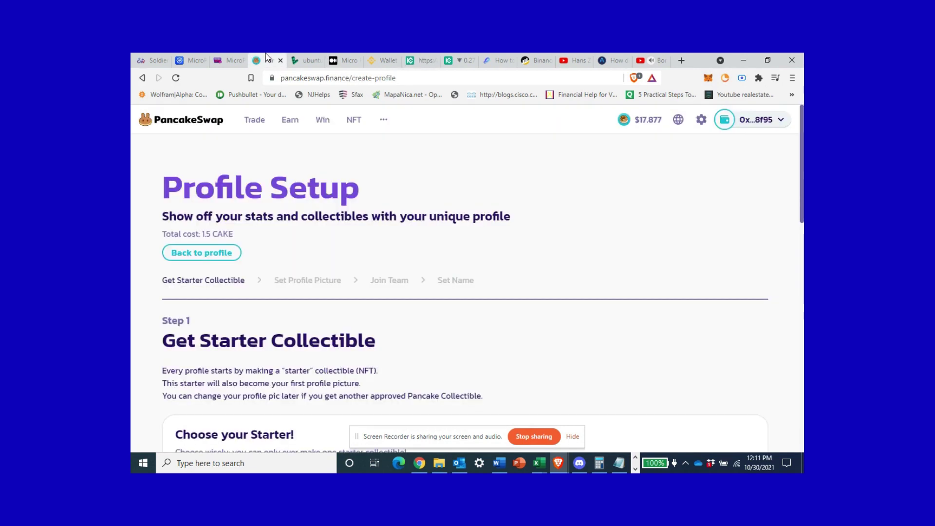
click(182, 120)
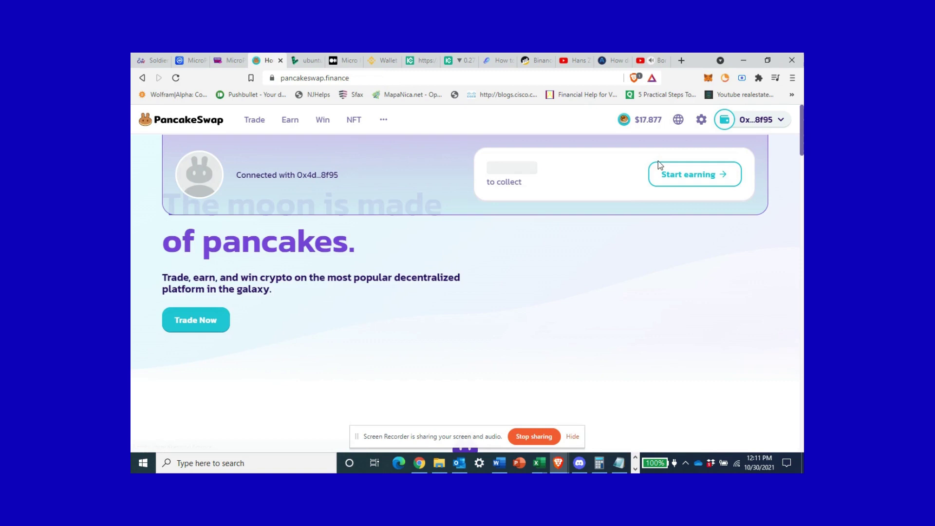
scroll(769, 208, down, 2)
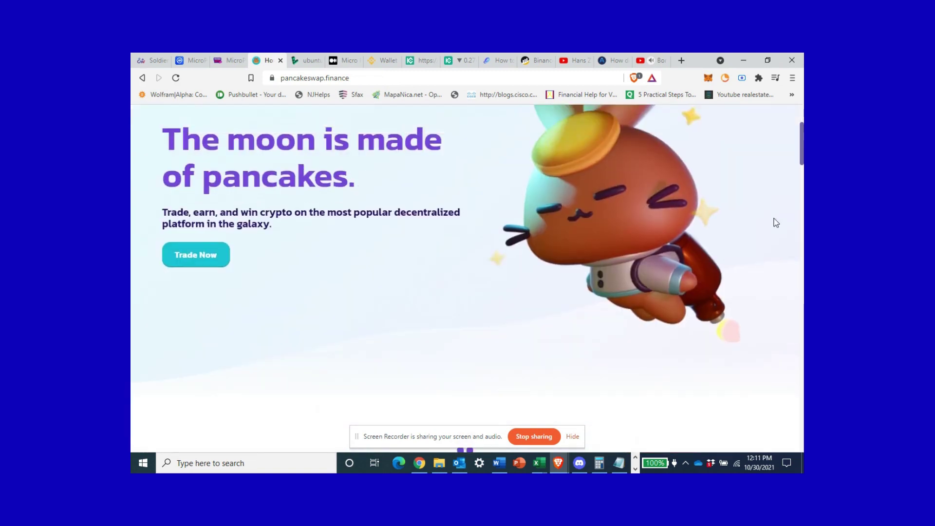
scroll(776, 223, up, 3)
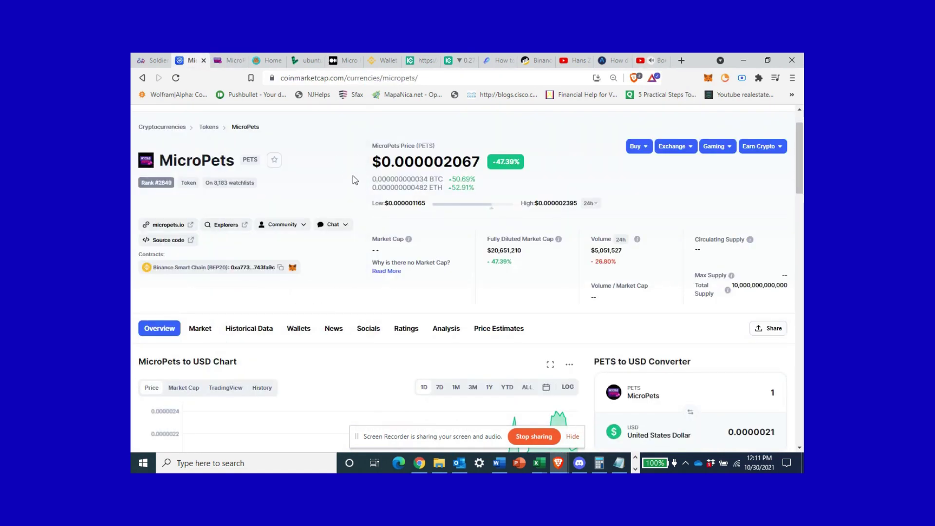
Review the MicroPets price of $0.000002067 and its market stats on CoinMarketCap.
scroll(361, 187, up, 1)
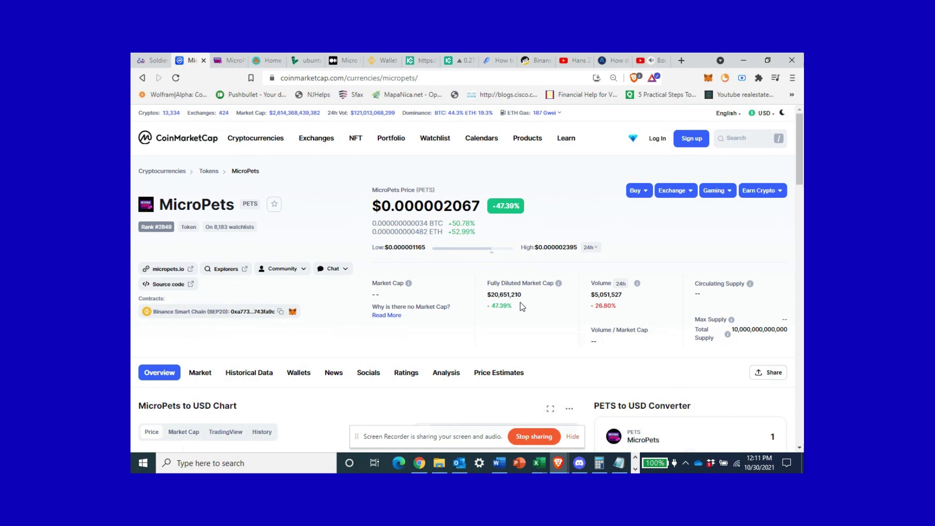
scroll(521, 302, down, 1)
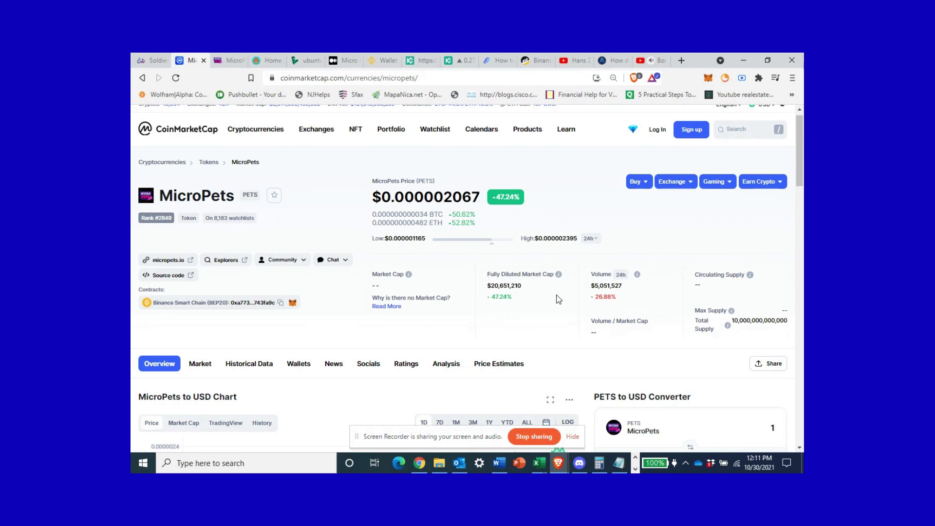
scroll(586, 205, down, 1)
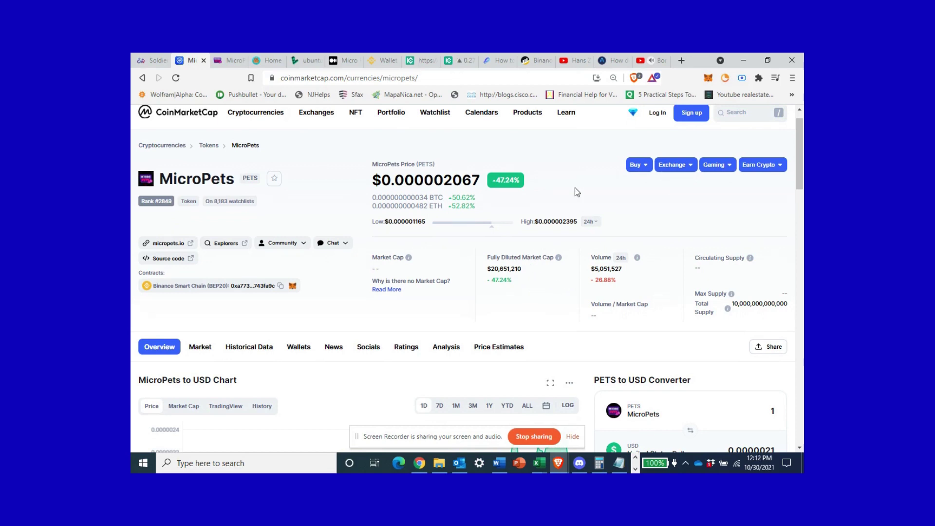
Start a withdrawal of the BNB holding from KuCoin's Main Account.
click(667, 59)
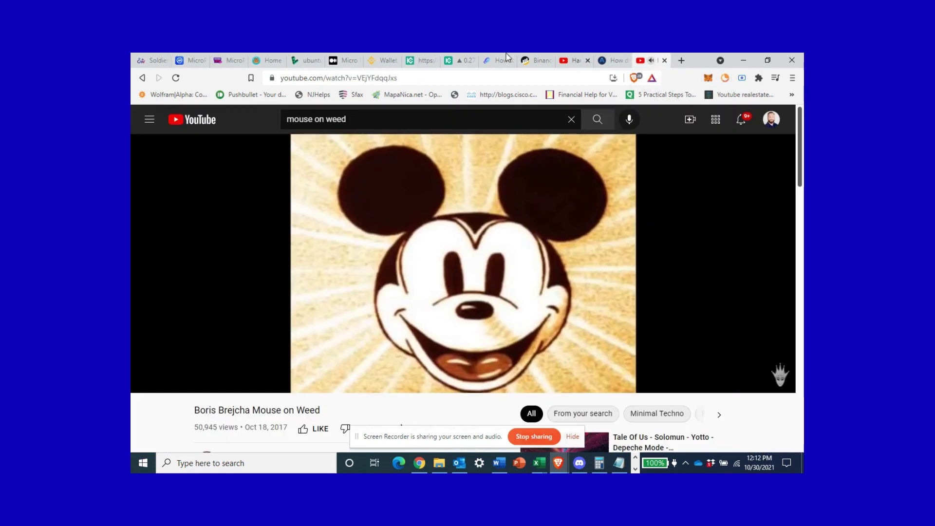
click(413, 58)
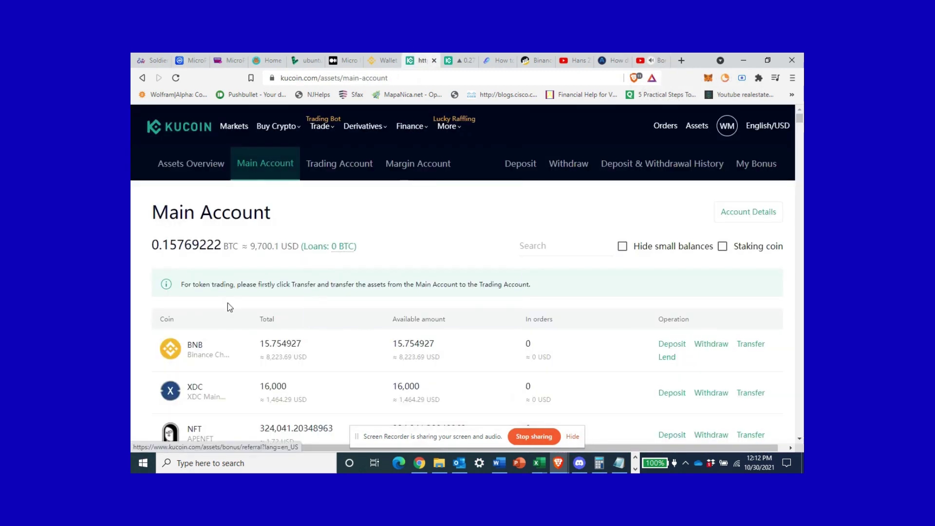
click(705, 346)
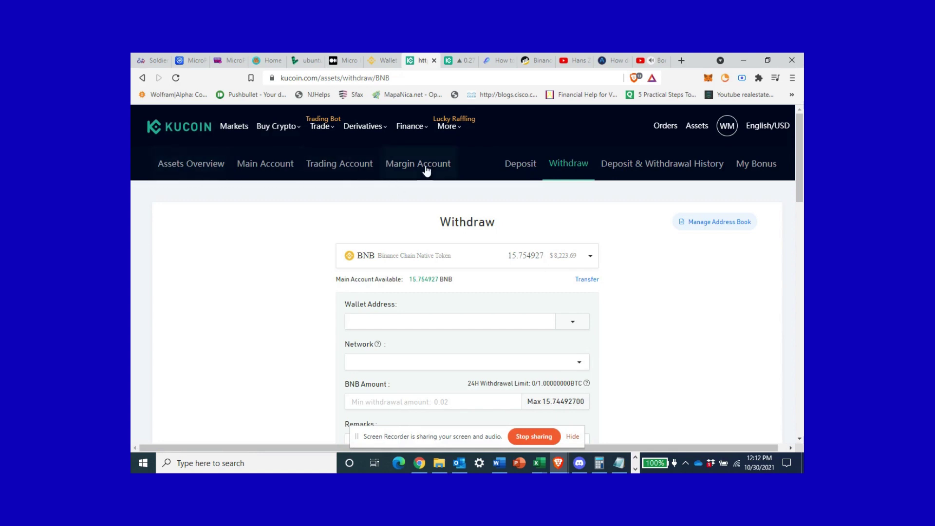
scroll(711, 341, down, 2)
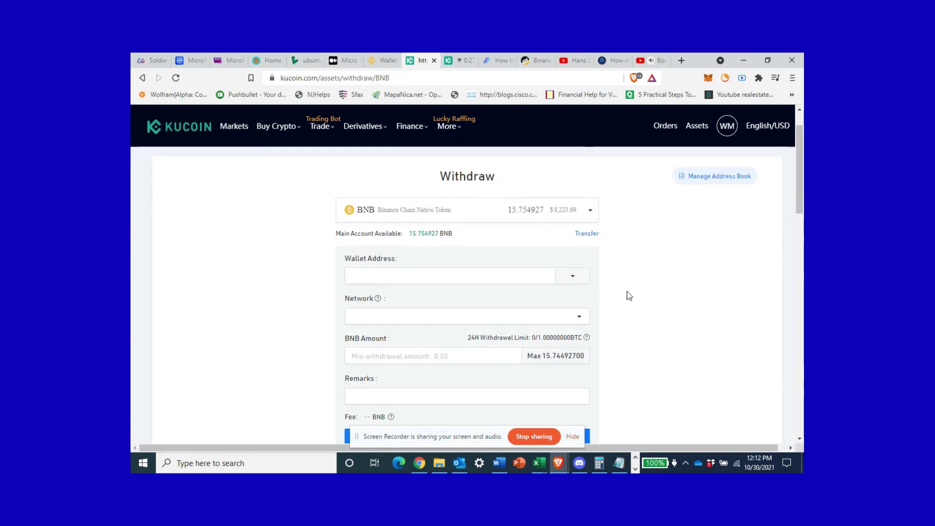
Check the saved addresses and address book, then return to the BNB withdrawal form.
click(572, 278)
click(660, 251)
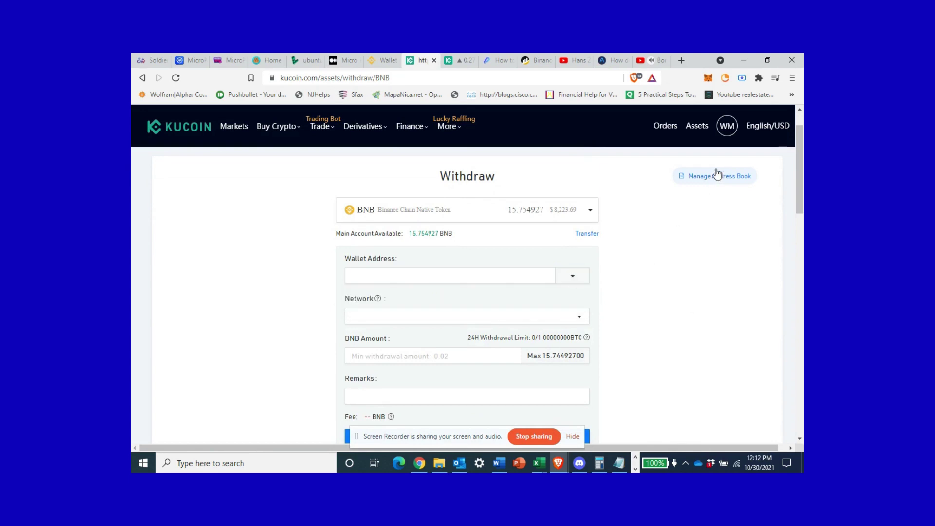
mouse_move(714, 173)
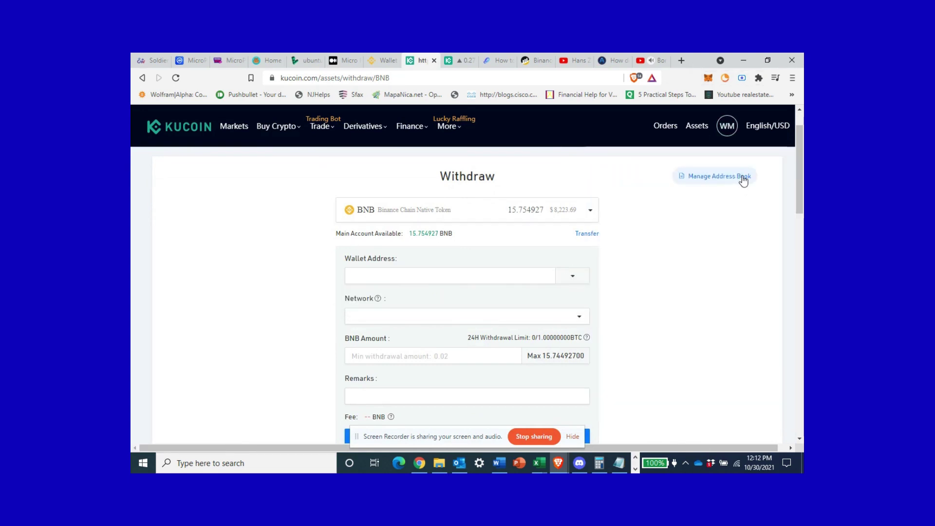
click(744, 178)
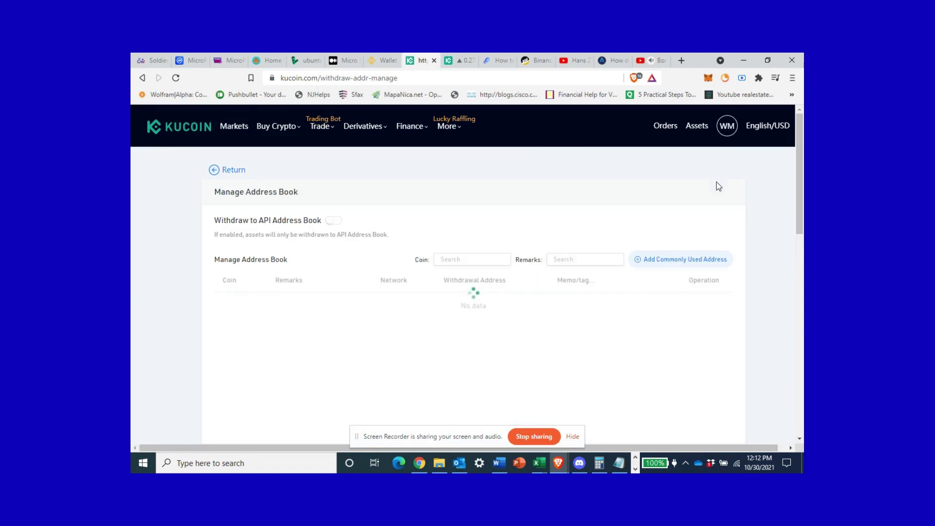
key(alt+Left)
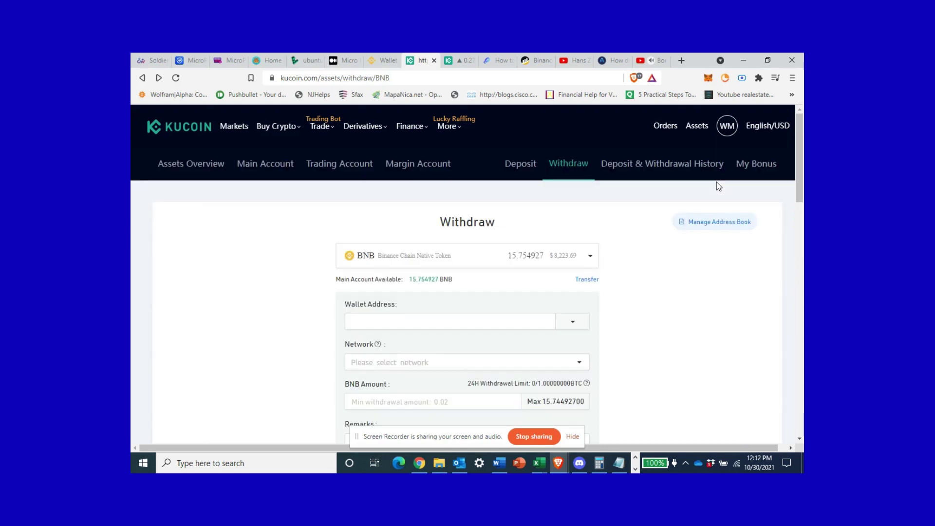
Check the MetaMask wallet balance, then focus the Wallet Address field.
click(709, 79)
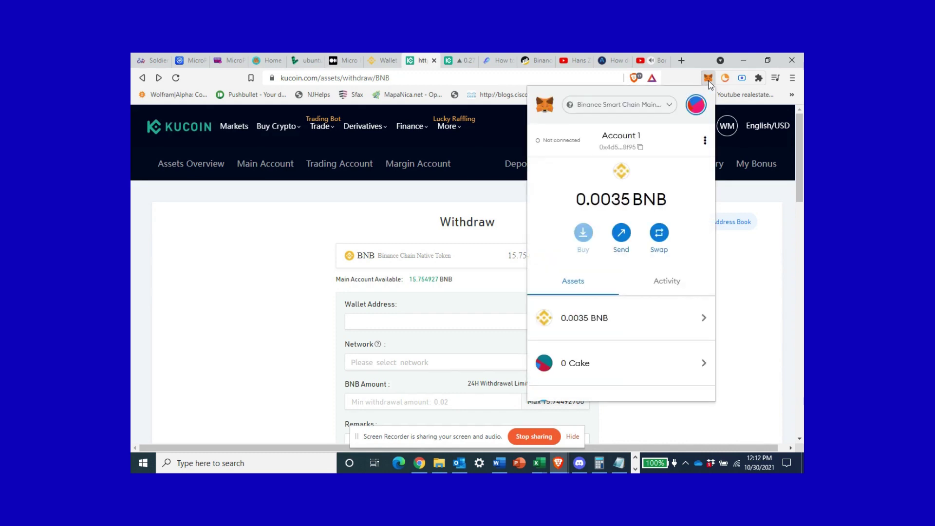
click(741, 299)
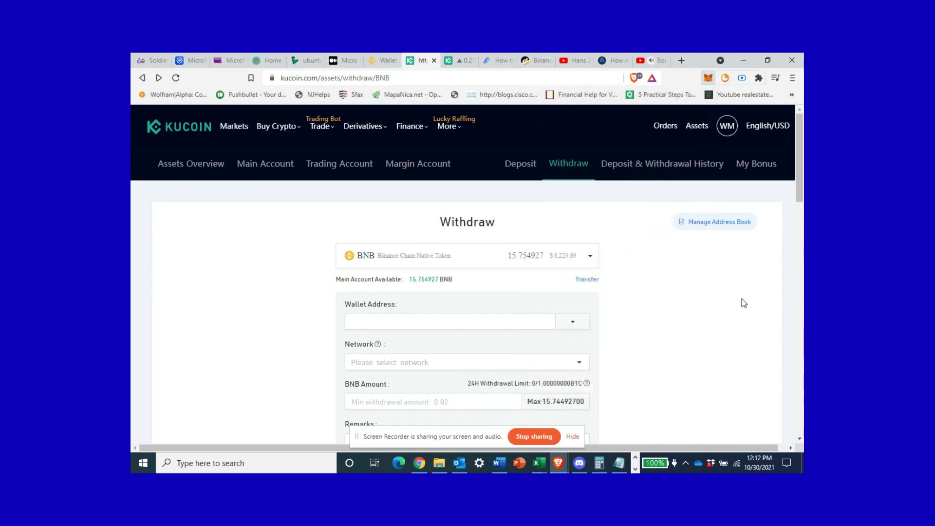
scroll(742, 300, down, 1)
click(507, 263)
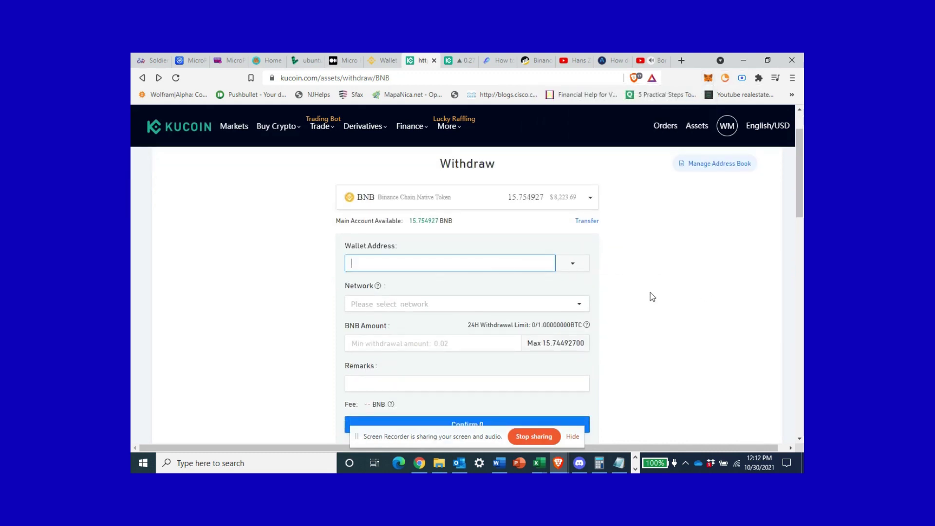
scroll(652, 295, down, 1)
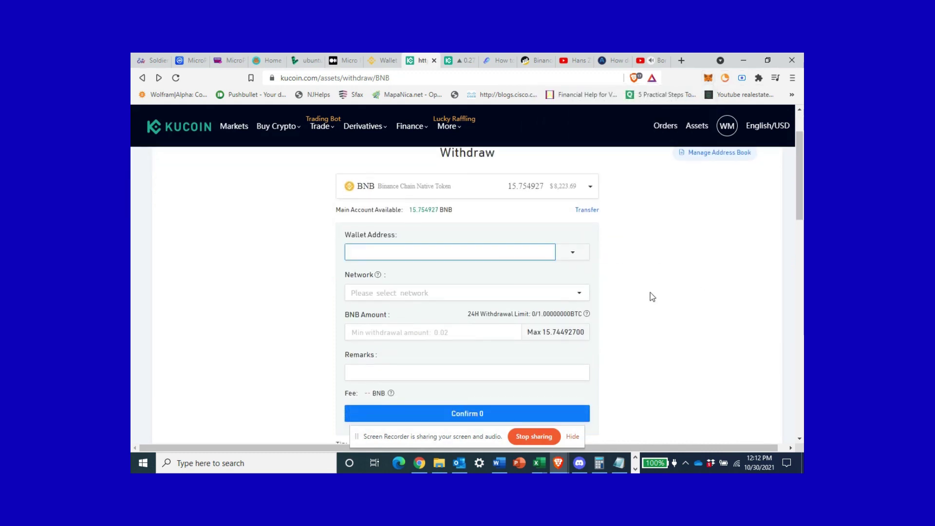
Paste the MetaMask account address as the destination and choose the BEP20 network.
click(708, 78)
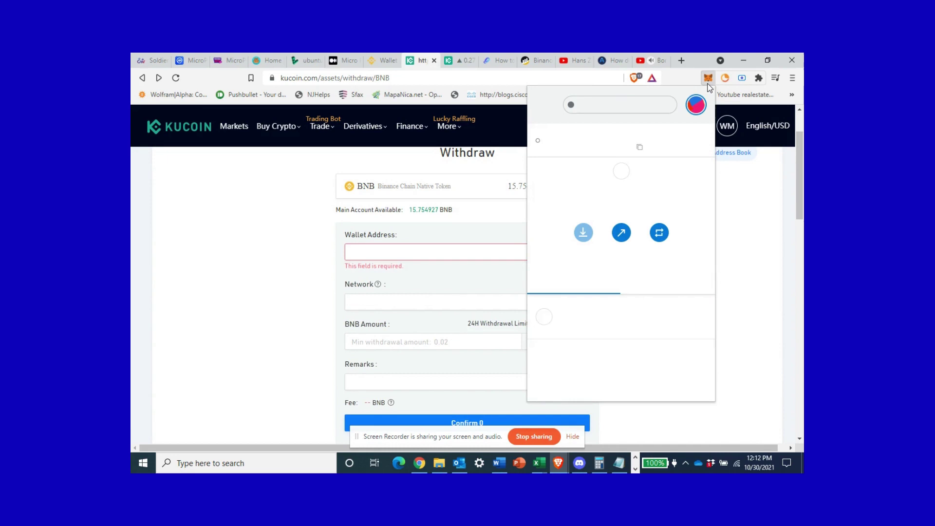
click(641, 148)
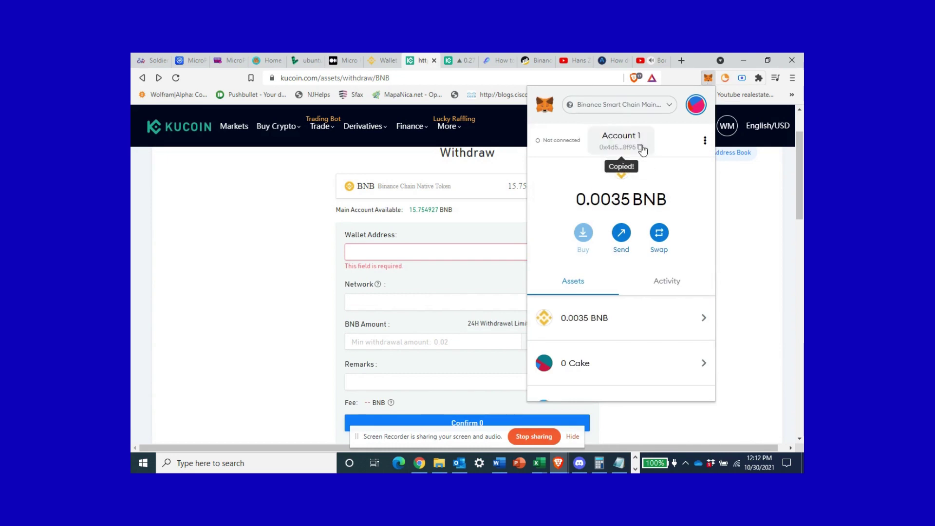
click(398, 254)
key(ctrl+v)
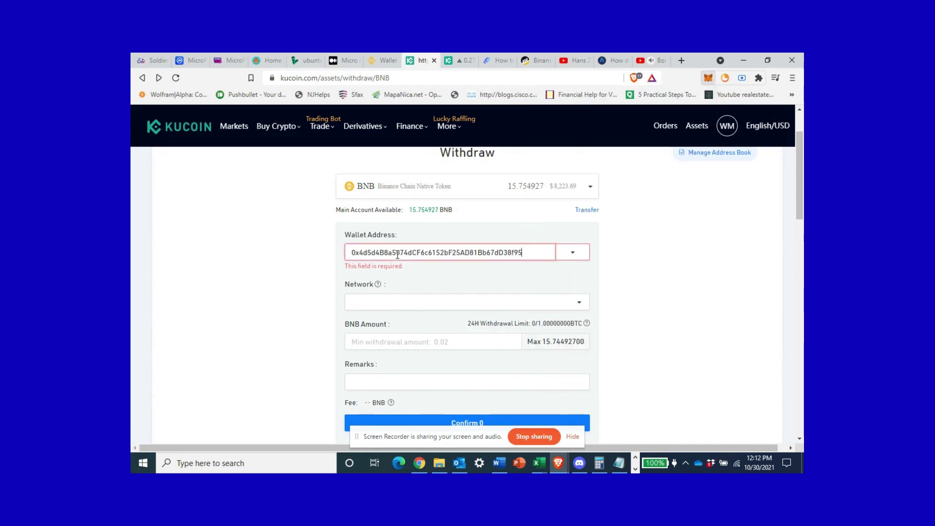
click(492, 304)
click(425, 336)
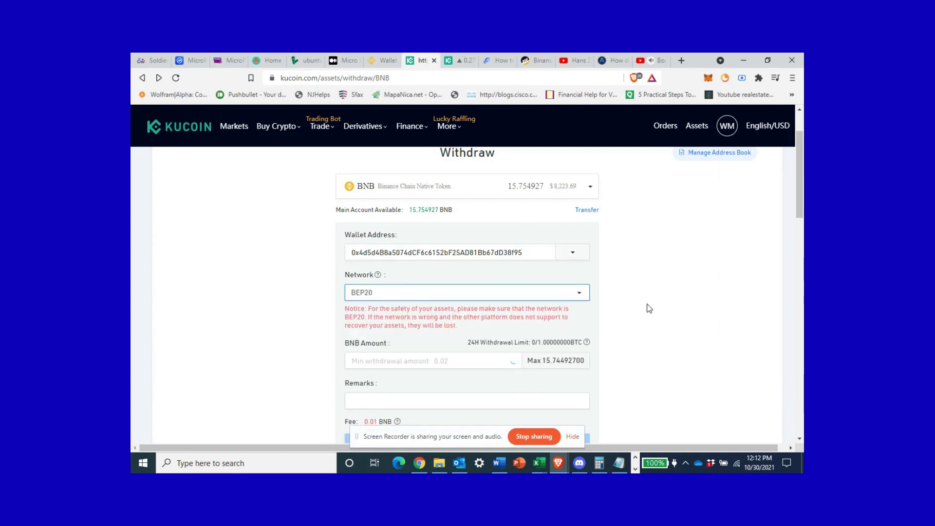
scroll(648, 309, down, 1)
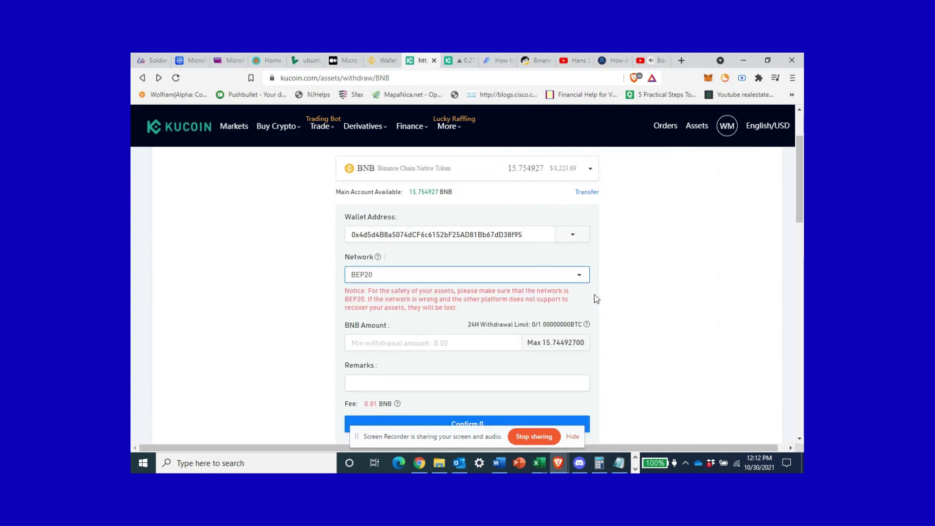
Set the withdrawal amount to the maximum 15.74492700 BNB.
click(708, 78)
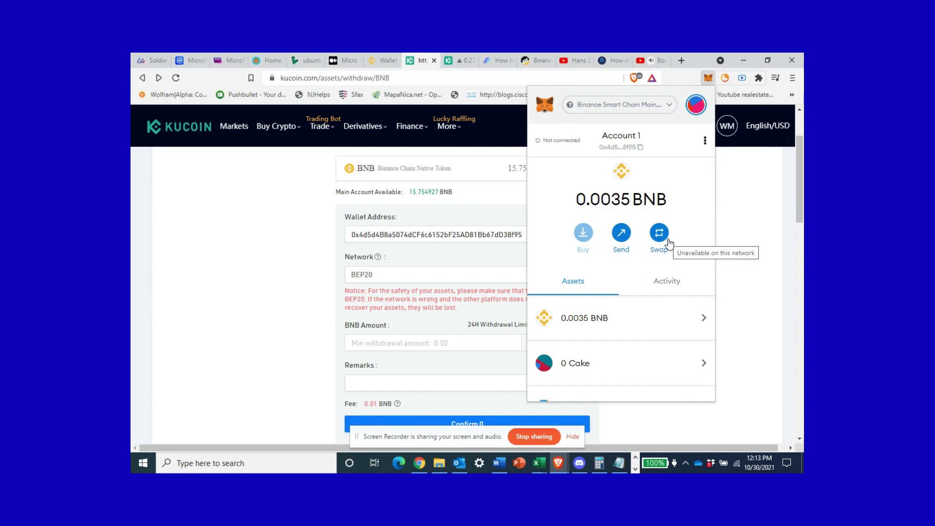
scroll(670, 244, down, 3)
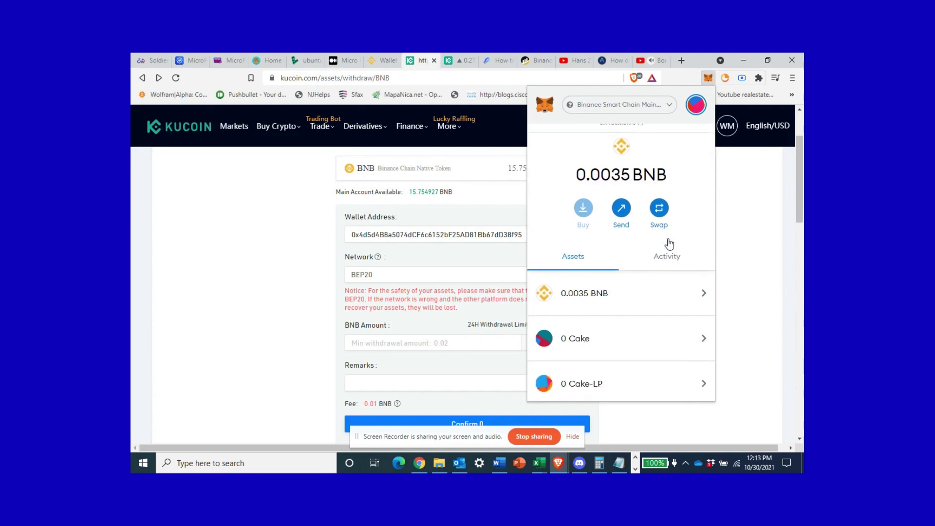
click(770, 262)
click(493, 343)
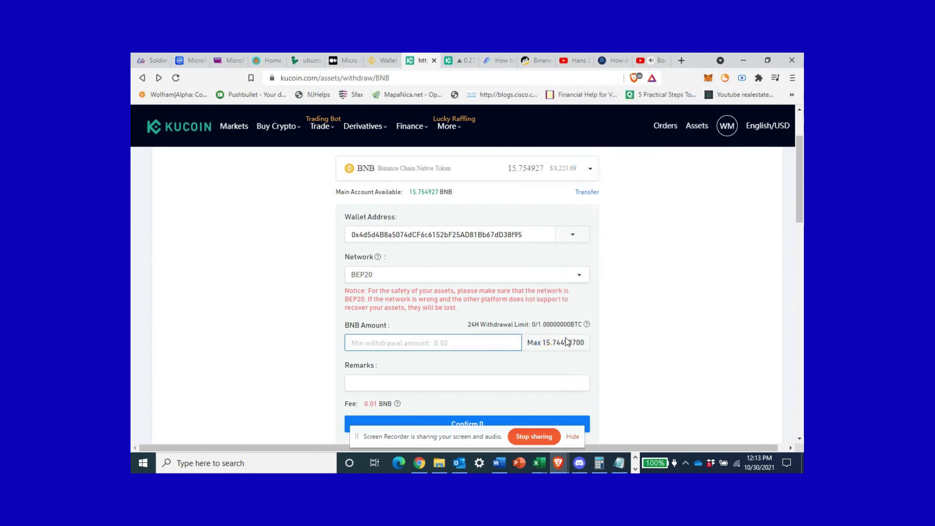
triple_click(565, 343)
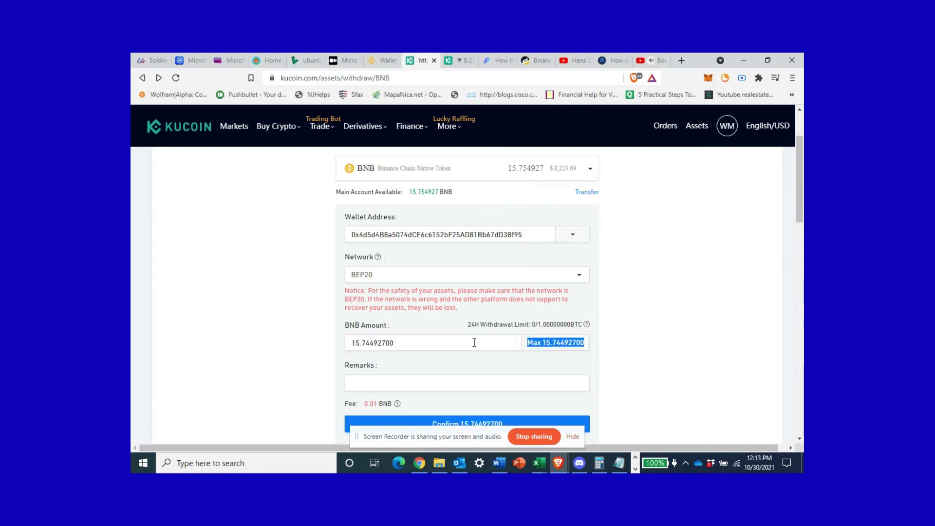
click(709, 367)
scroll(683, 309, down, 1)
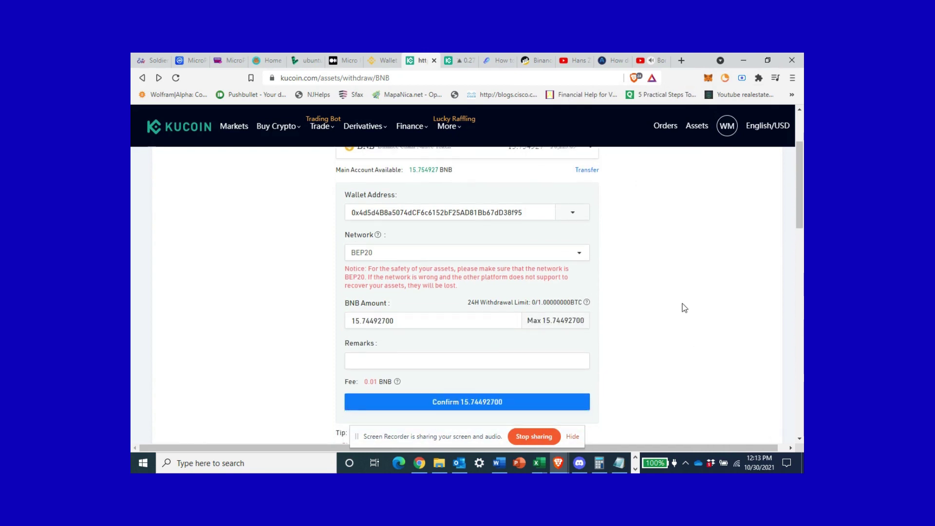
Leave Remarks blank and review the completed withdrawal form.
click(513, 363)
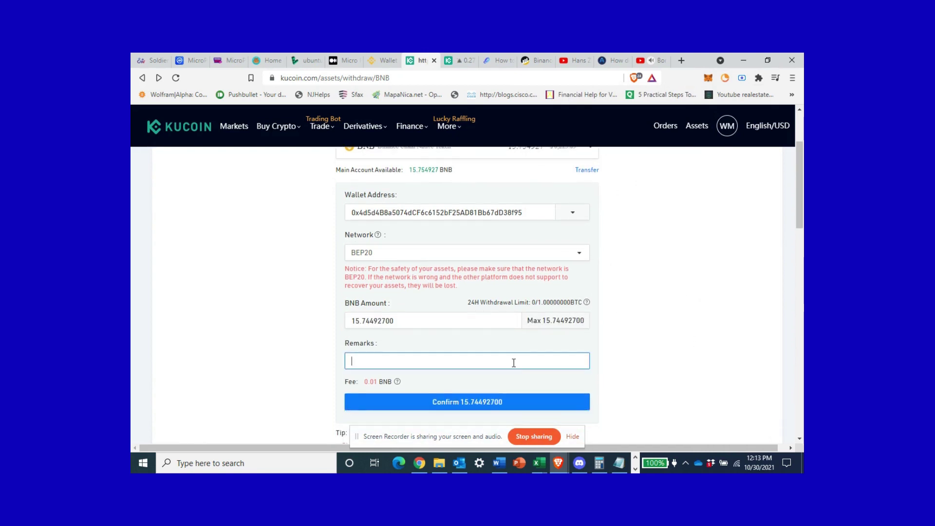
scroll(680, 341, down, 2)
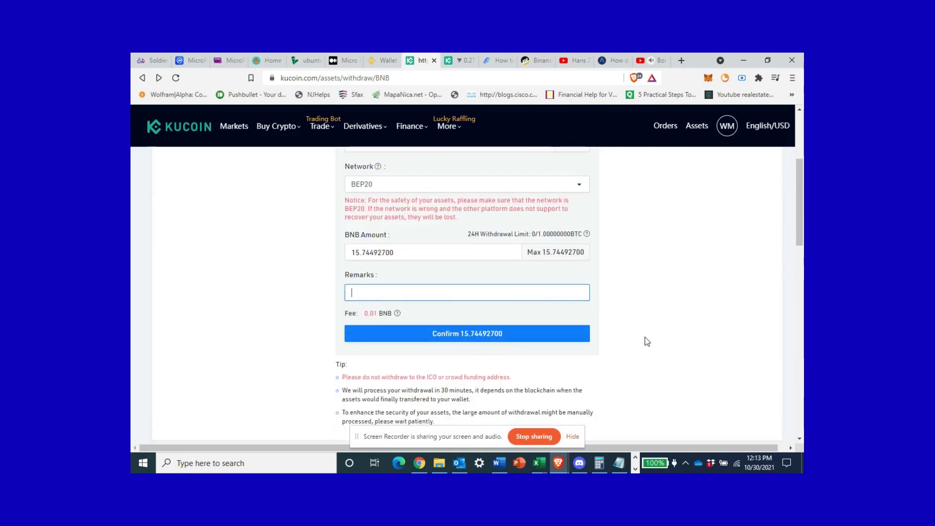
scroll(647, 340, down, 2)
scroll(645, 337, up, 1)
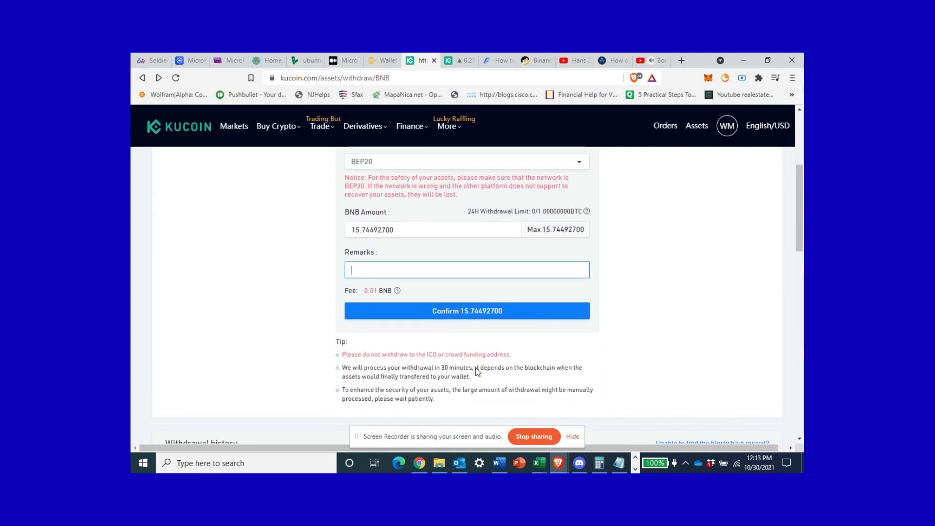
scroll(645, 324, up, 2)
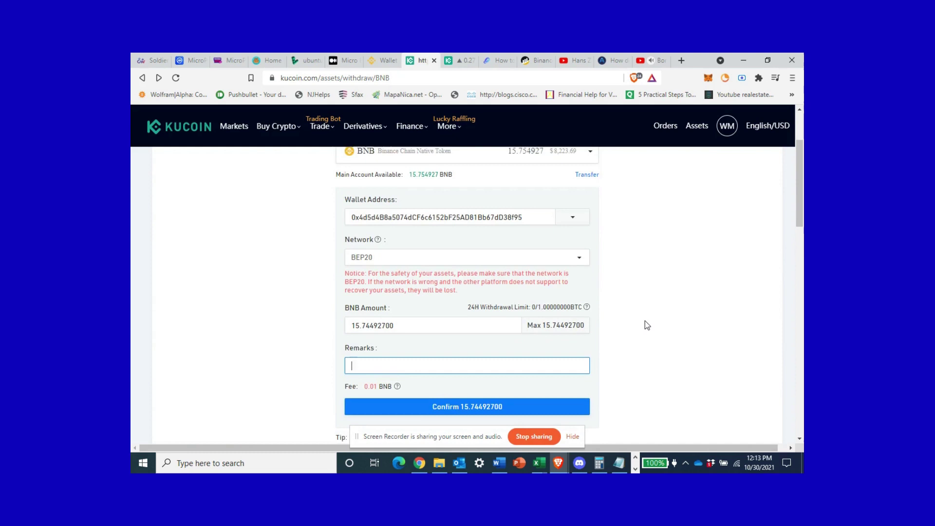
scroll(646, 325, up, 1)
scroll(645, 320, down, 1)
scroll(645, 320, up, 1)
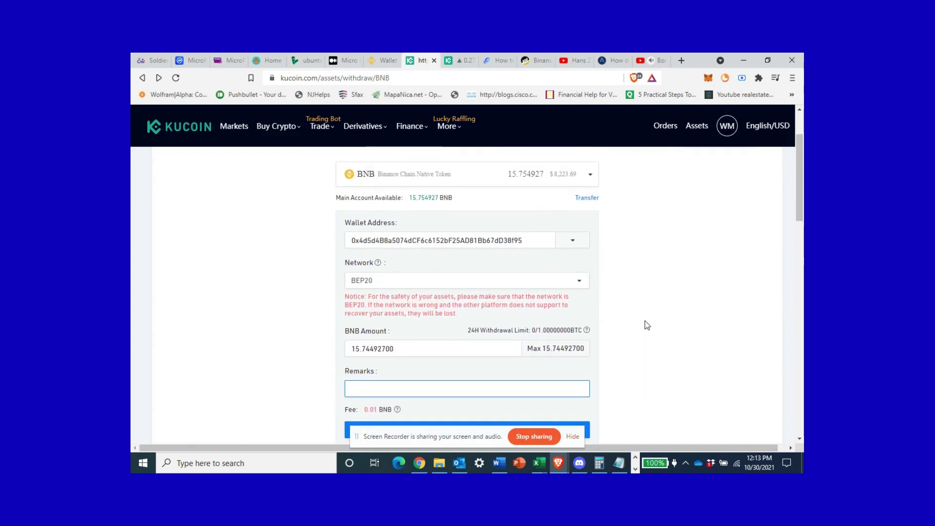
scroll(645, 321, down, 1)
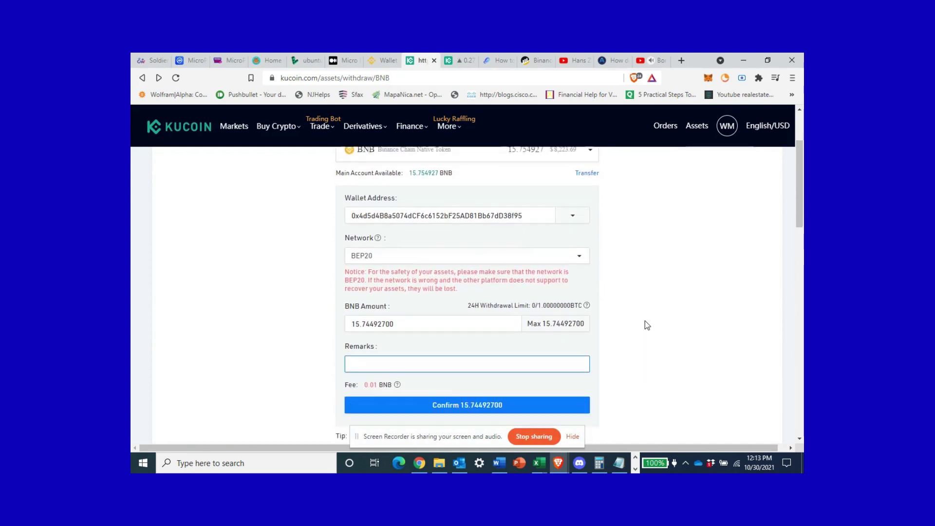
scroll(645, 321, up, 1)
scroll(645, 320, down, 2)
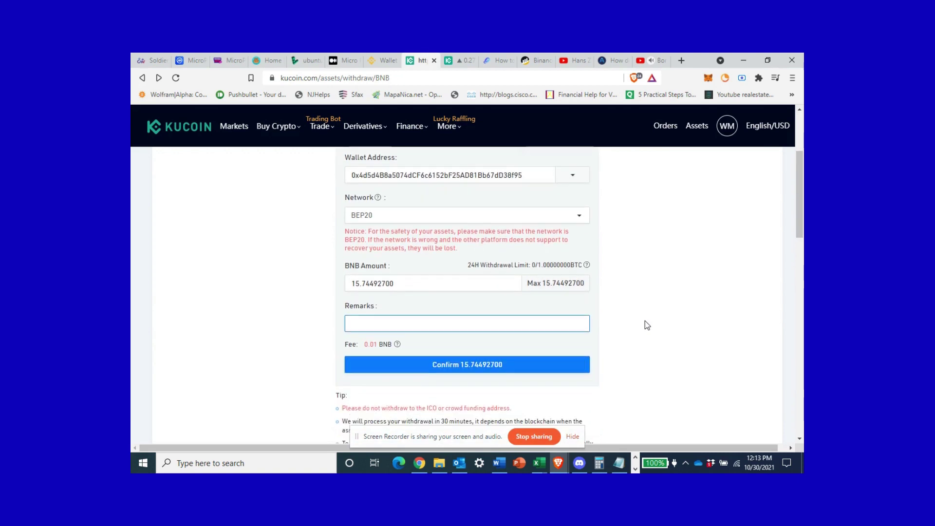
Confirm the 15.74492700 BNB withdrawal, enter the trading password, and request the e-mail code.
click(466, 368)
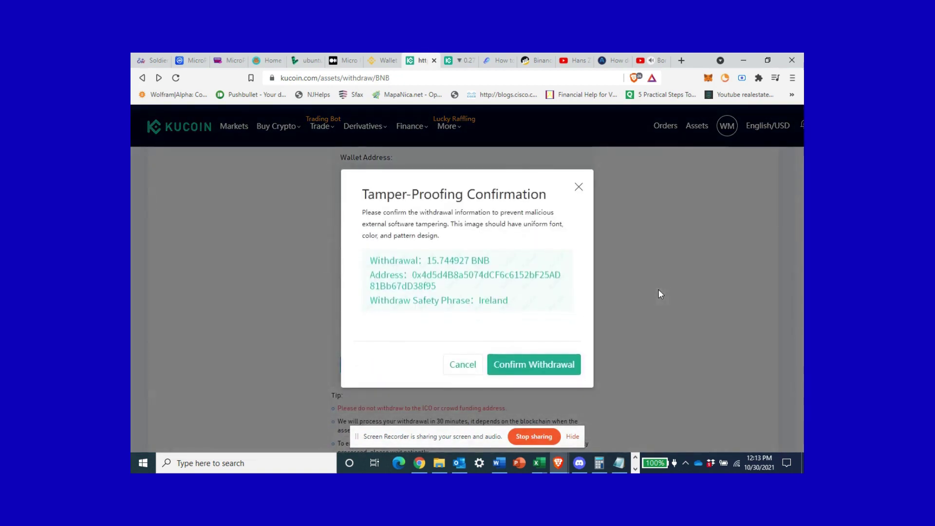
click(525, 371)
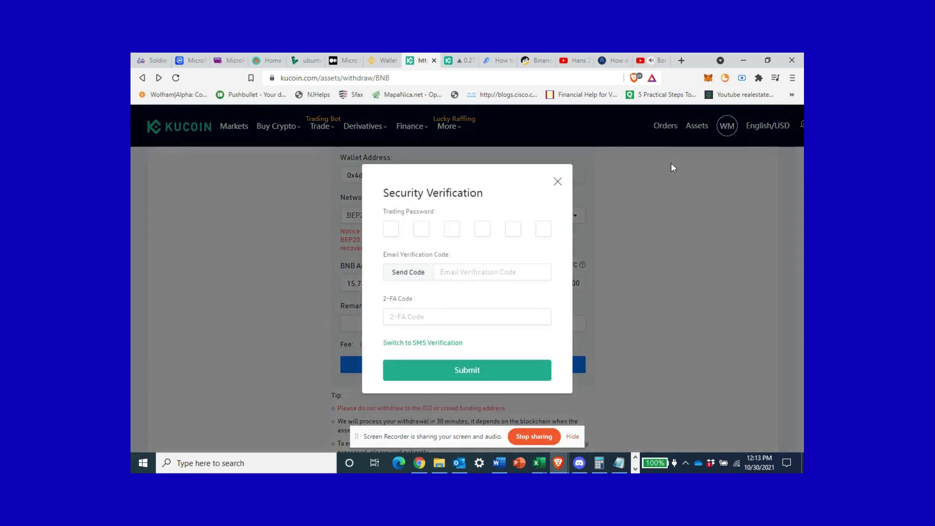
click(396, 230)
text(******)
click(416, 271)
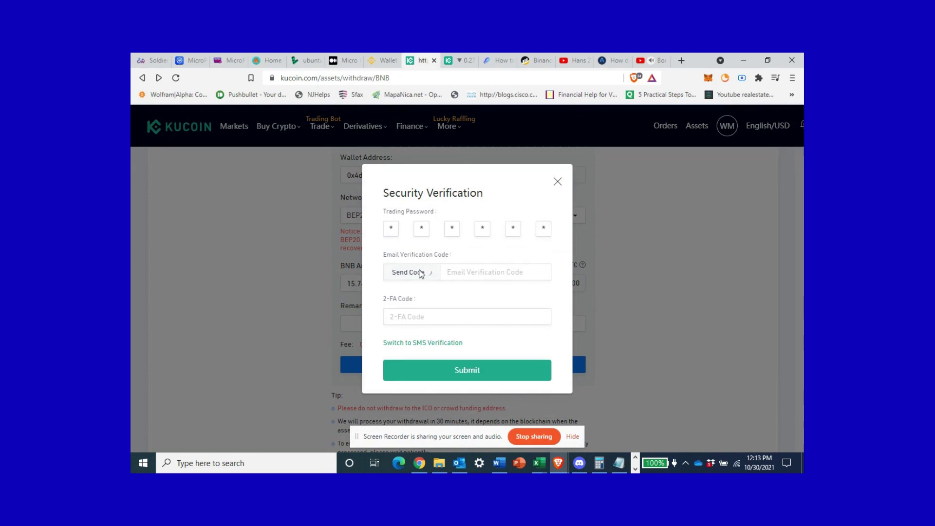
click(508, 272)
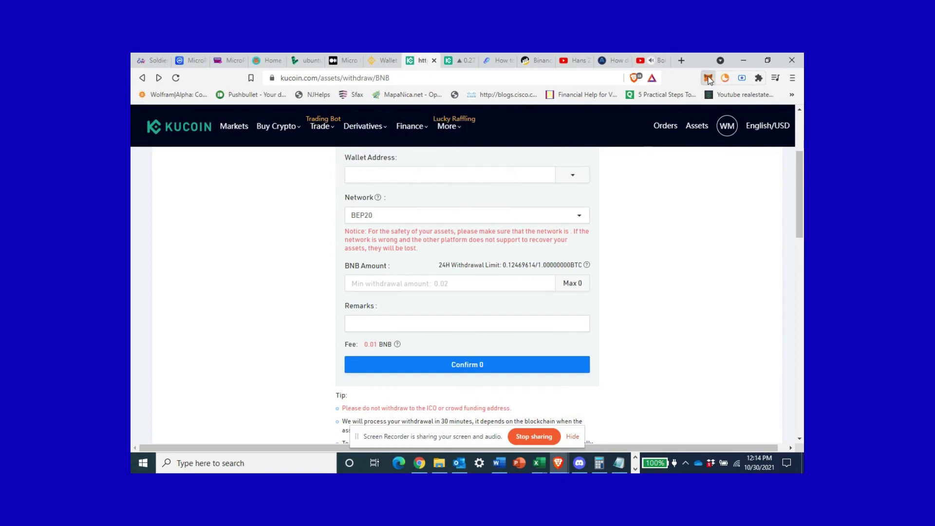
View MetaMask's BNB balance and its Stake and Contract Interaction activity.
click(709, 78)
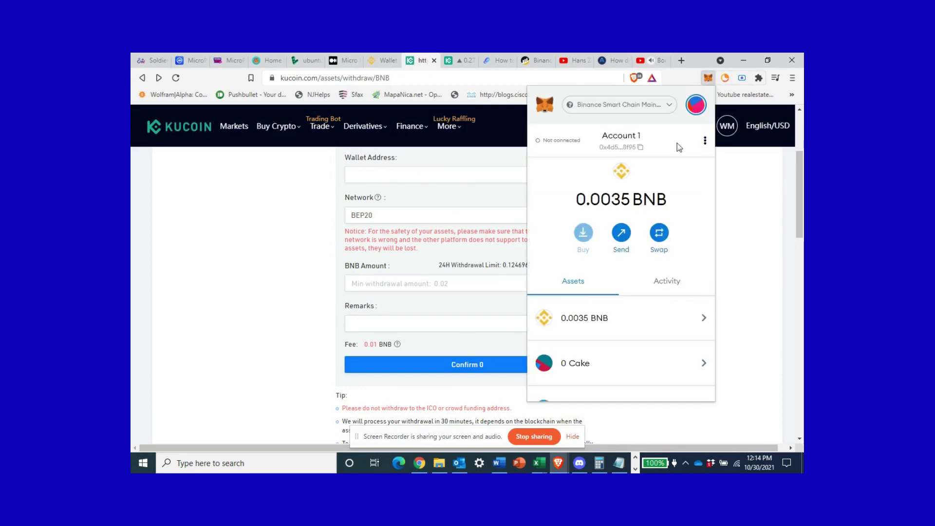
click(579, 336)
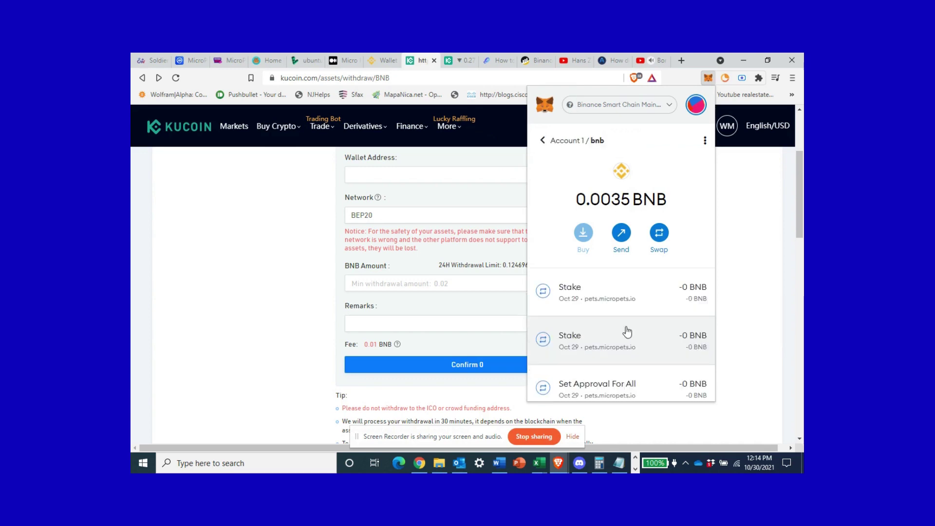
scroll(674, 330, down, 3)
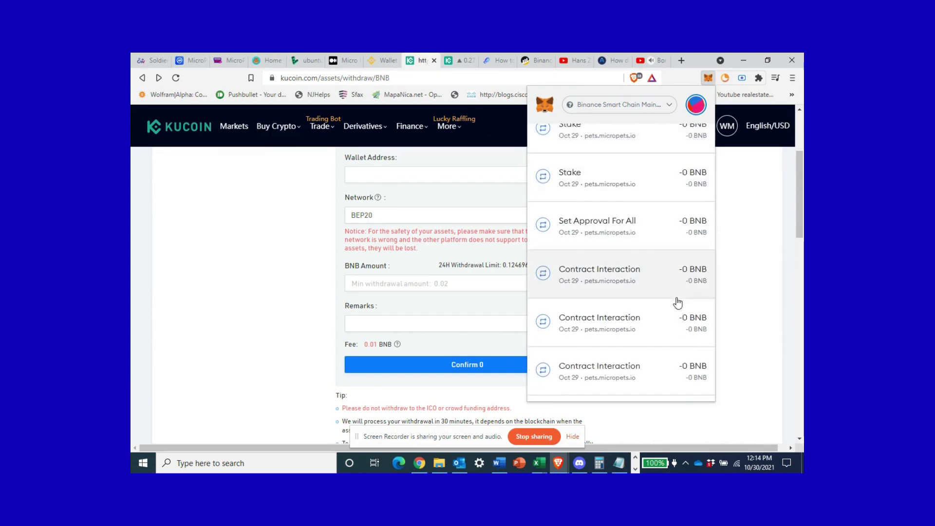
scroll(678, 303, up, 3)
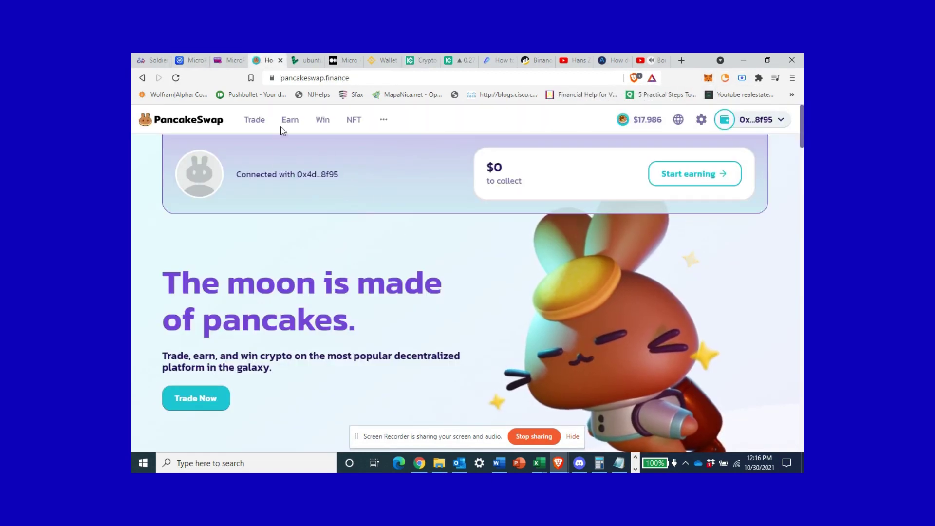
Open PancakeSwap's exchange, confirm the 15.7484 BNB wallet balance, and browse the token list.
click(251, 127)
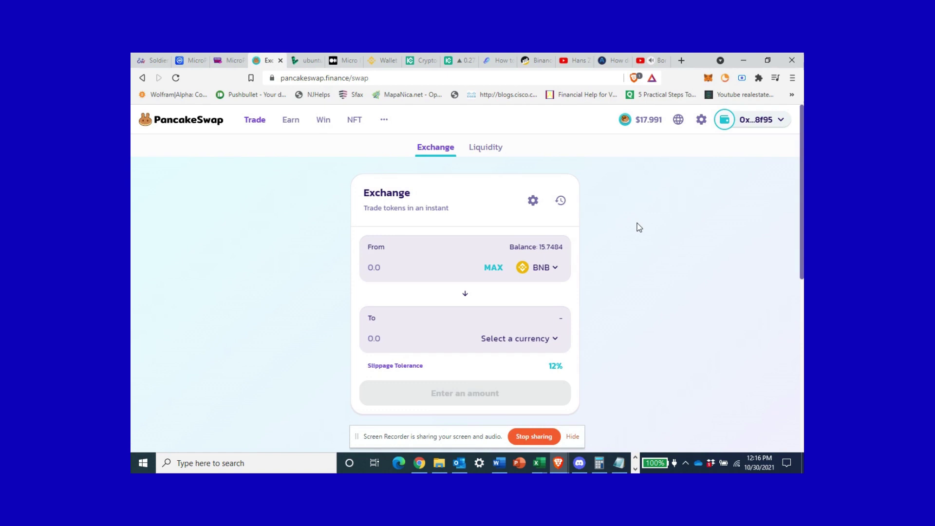
mouse_move(768, 132)
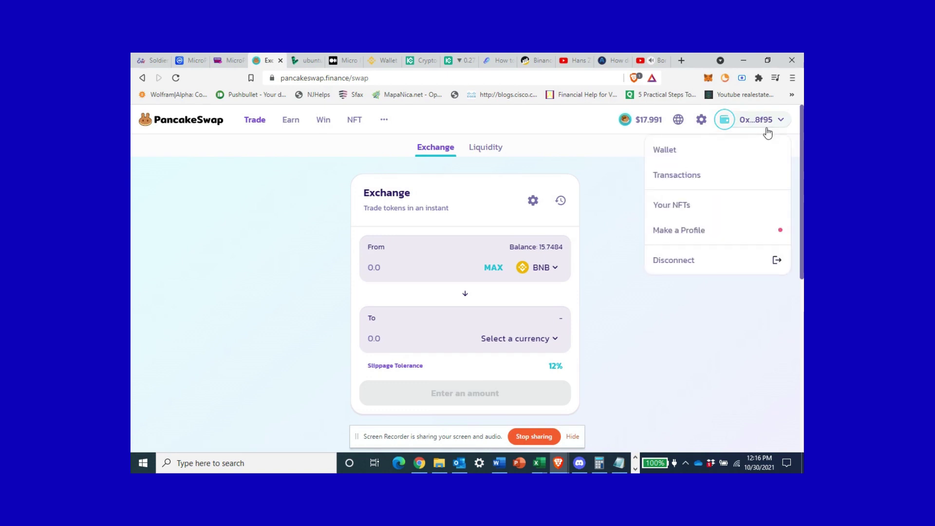
click(684, 157)
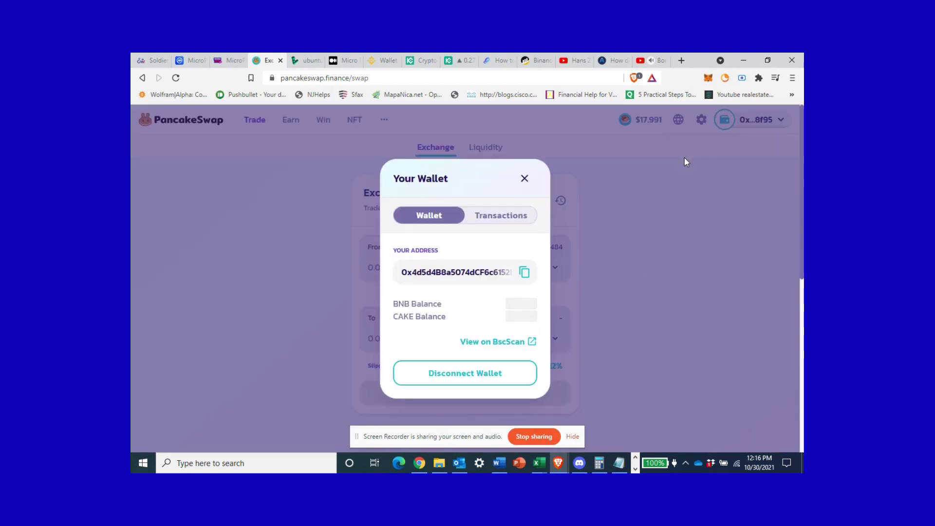
click(667, 216)
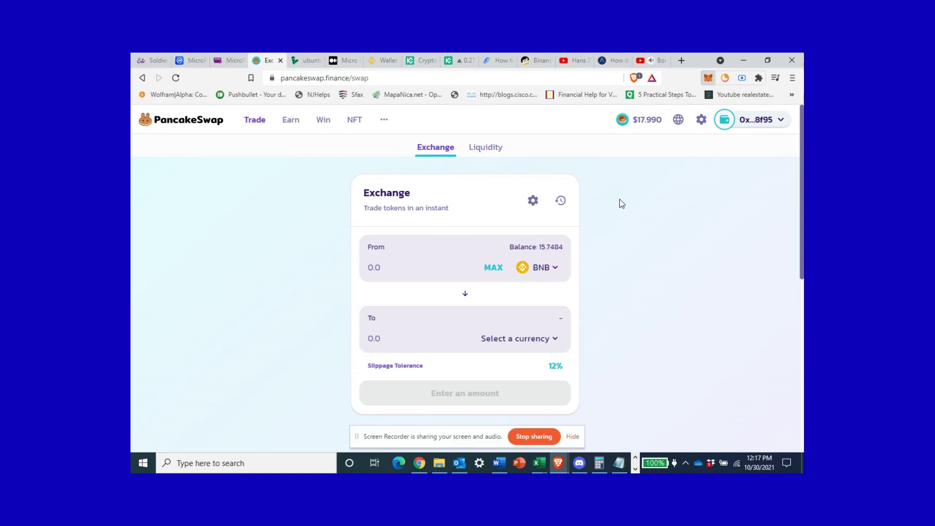
click(753, 119)
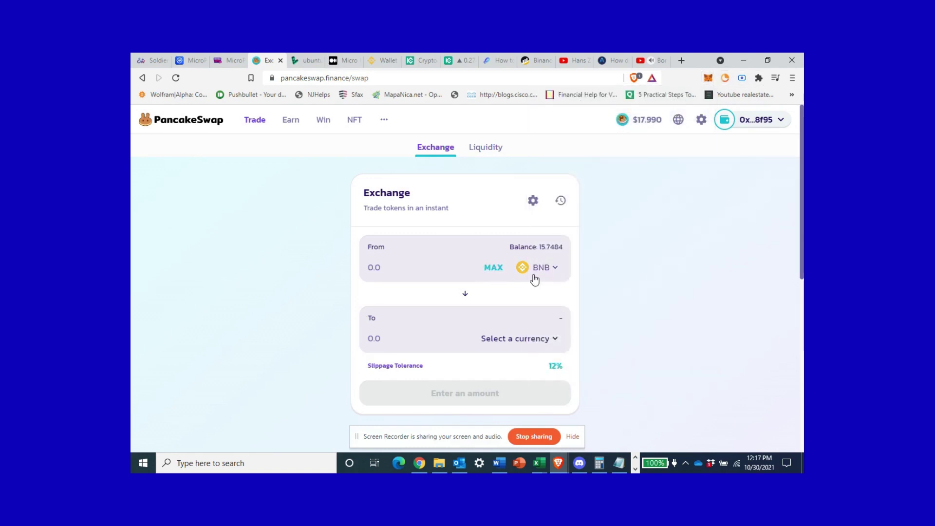
click(524, 343)
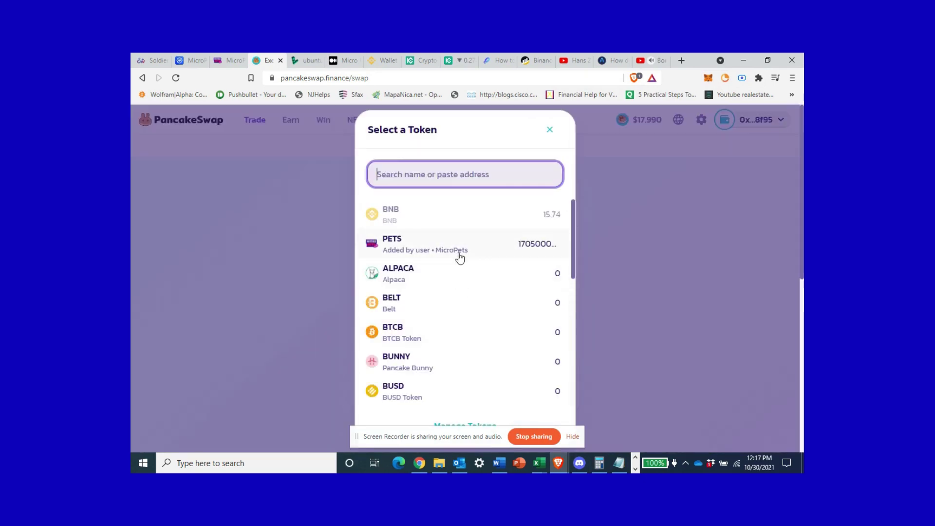
click(609, 258)
Copy the MicroPets BEP20 contract address from its CoinMarketCap page.
click(220, 60)
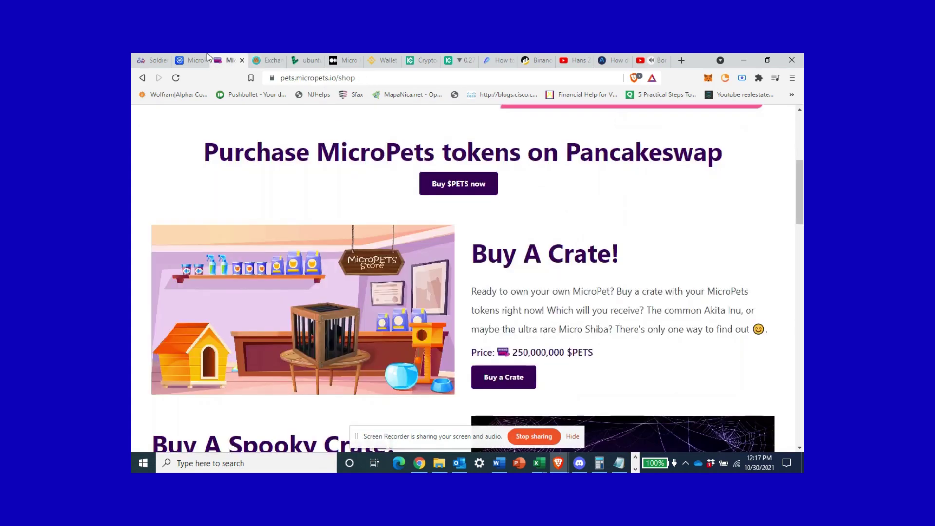
scroll(195, 157, down, 5)
scroll(195, 156, up, 10)
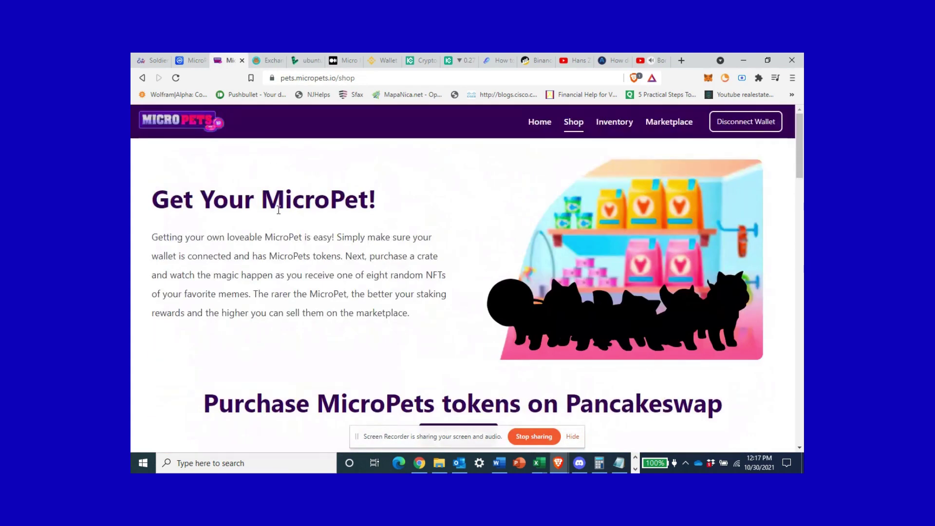
click(191, 60)
mouse_move(256, 138)
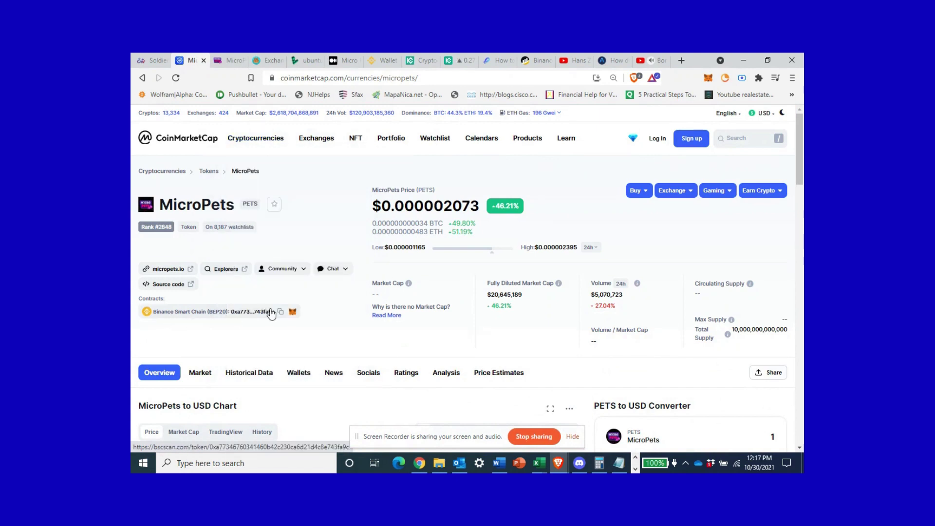
click(281, 312)
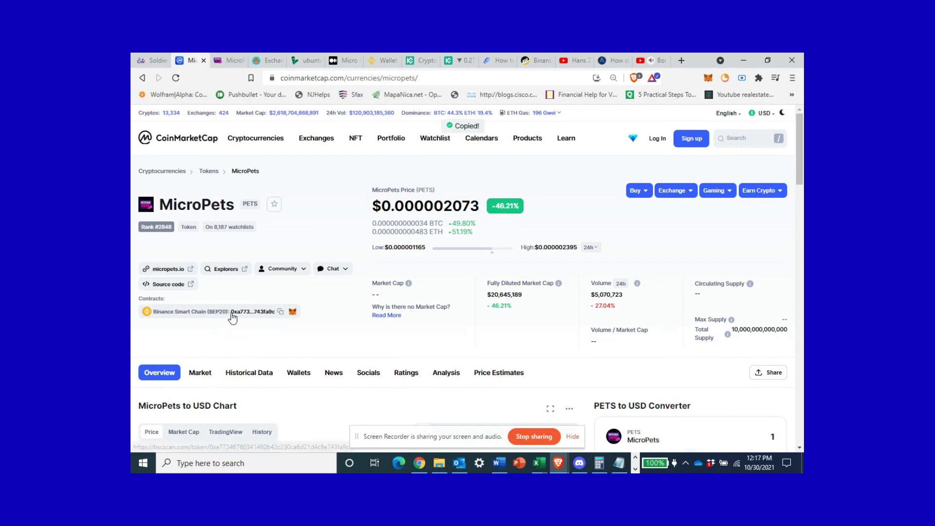
View the MicroPets token page on BscScan, select its contract address, then return to PancakeSwap.
click(245, 315)
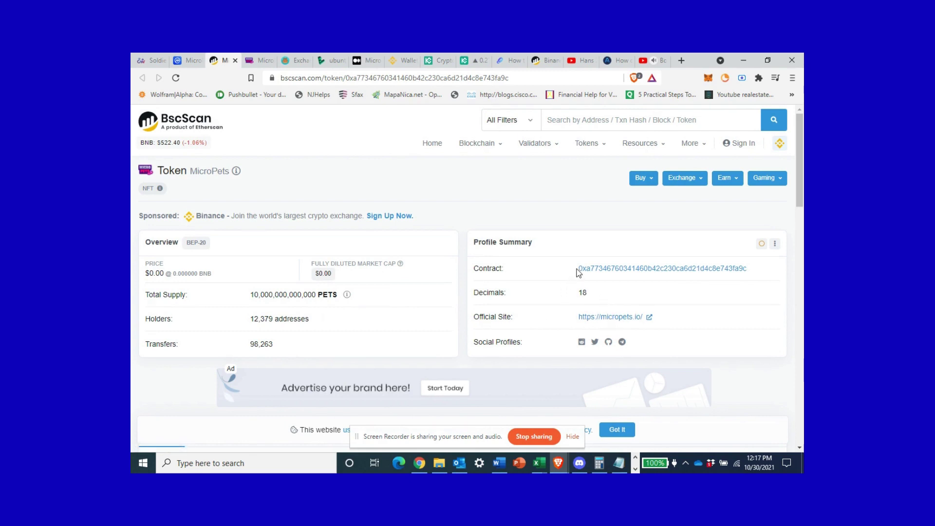
drag(579, 268, 749, 271)
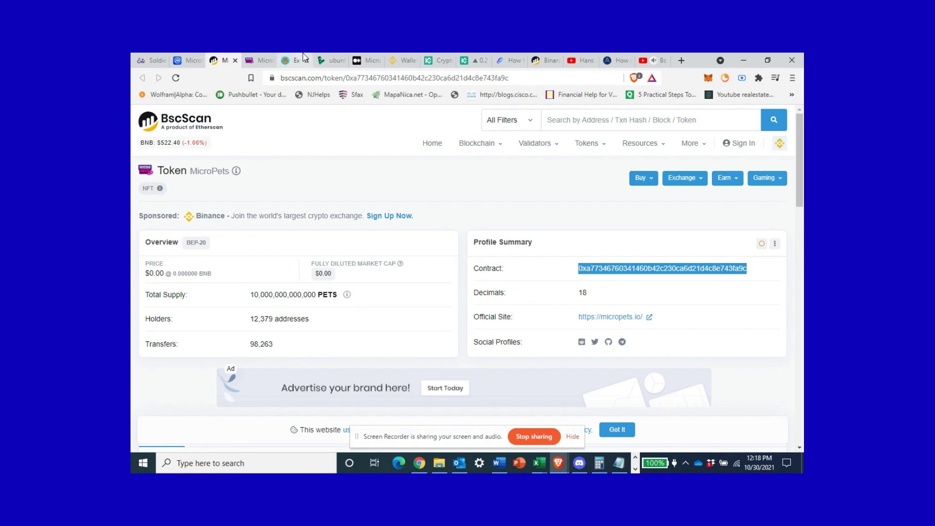
click(296, 61)
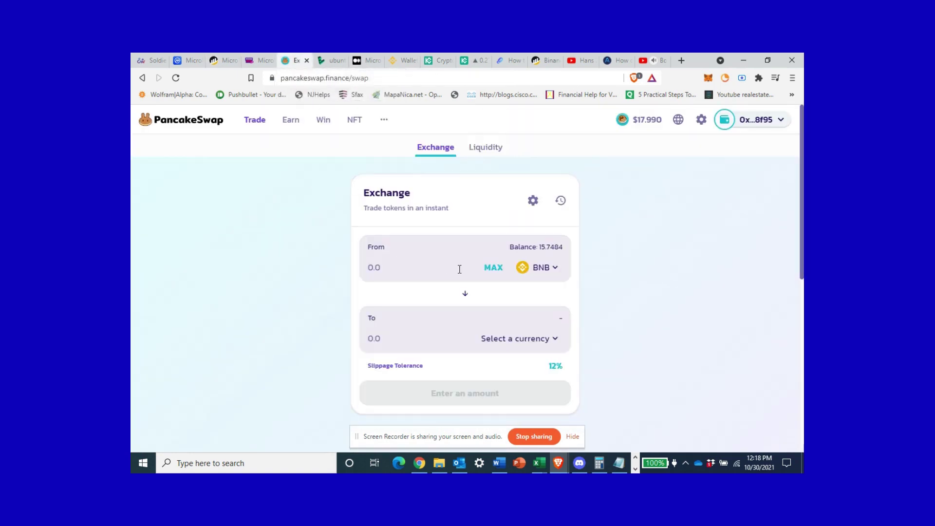
Choose PETS as the token to receive by pasting its contract address.
click(537, 339)
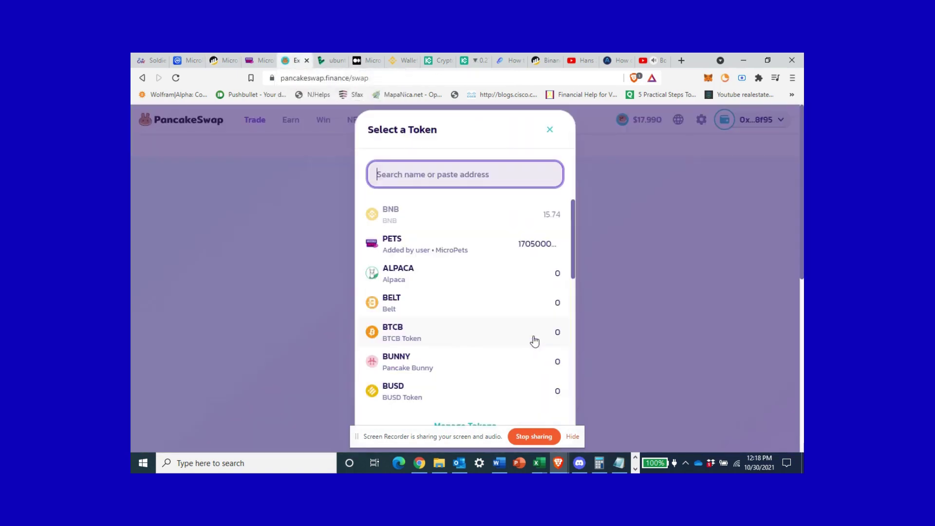
scroll(535, 341, down, 10)
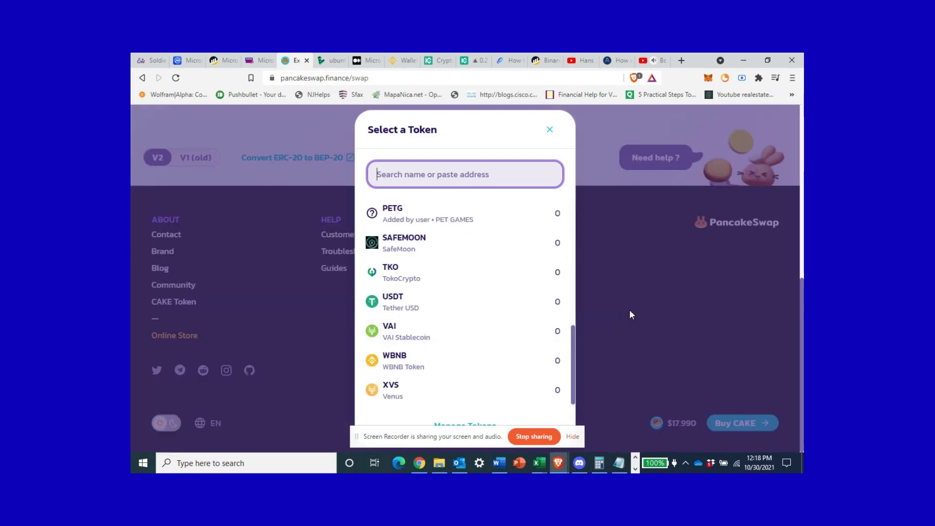
key(ctrl+minus)
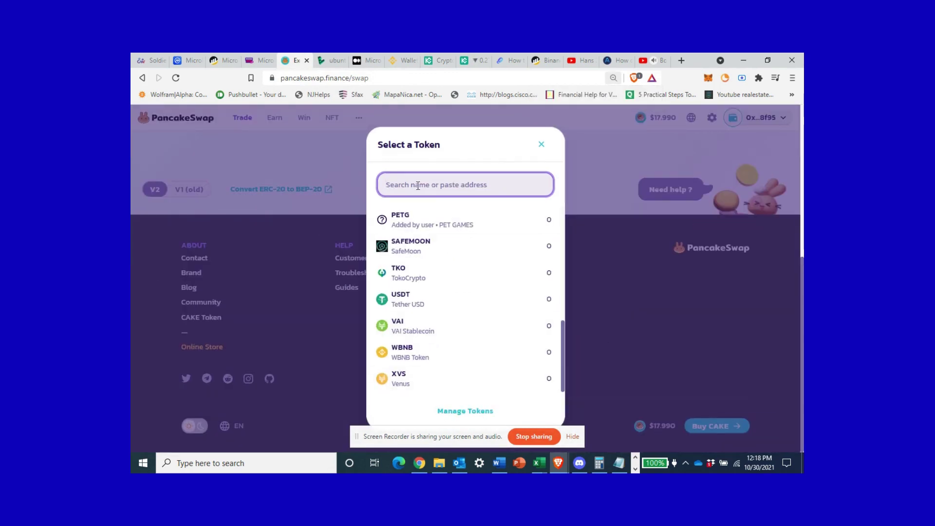
key(ctrl+v)
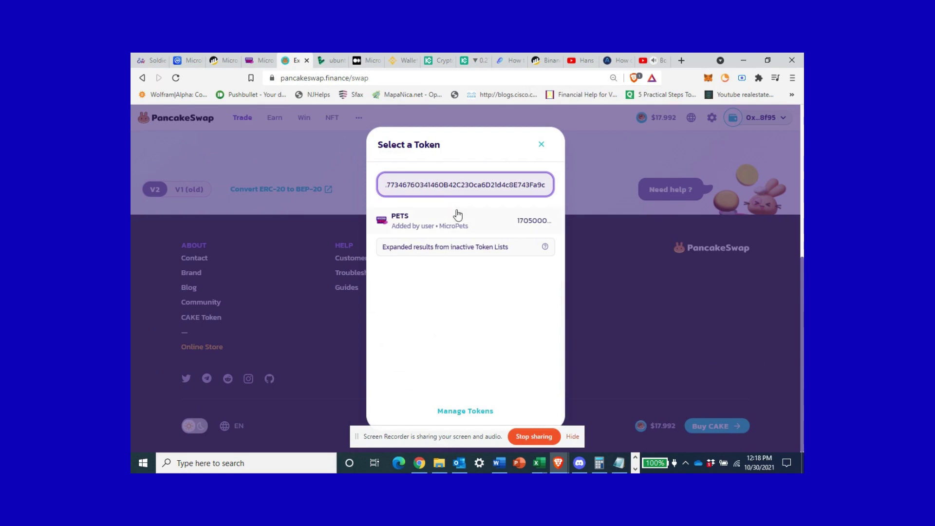
click(449, 222)
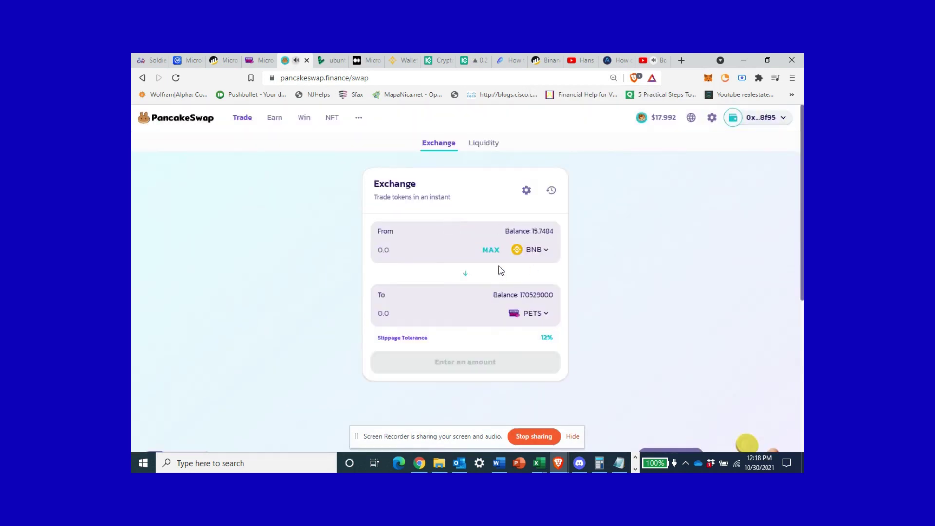
Set the BNB amount to swap to 8.
click(491, 252)
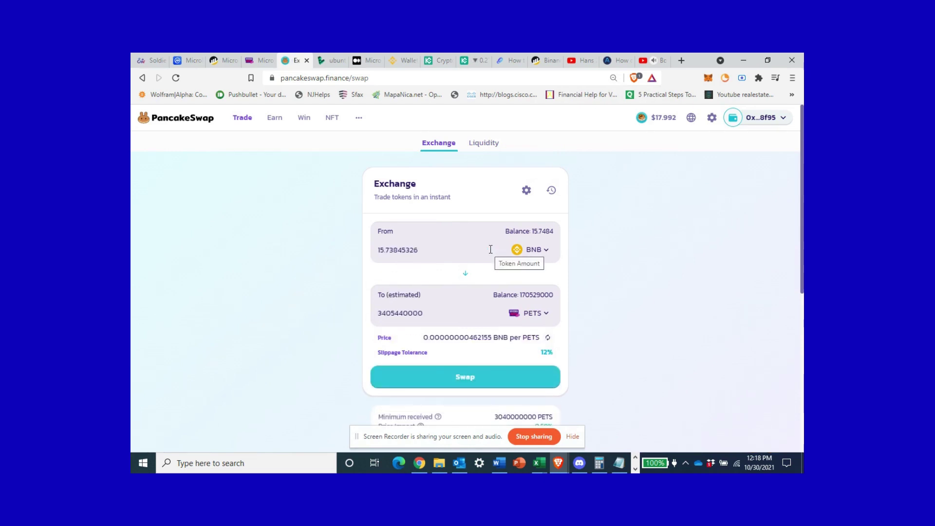
double_click(475, 252)
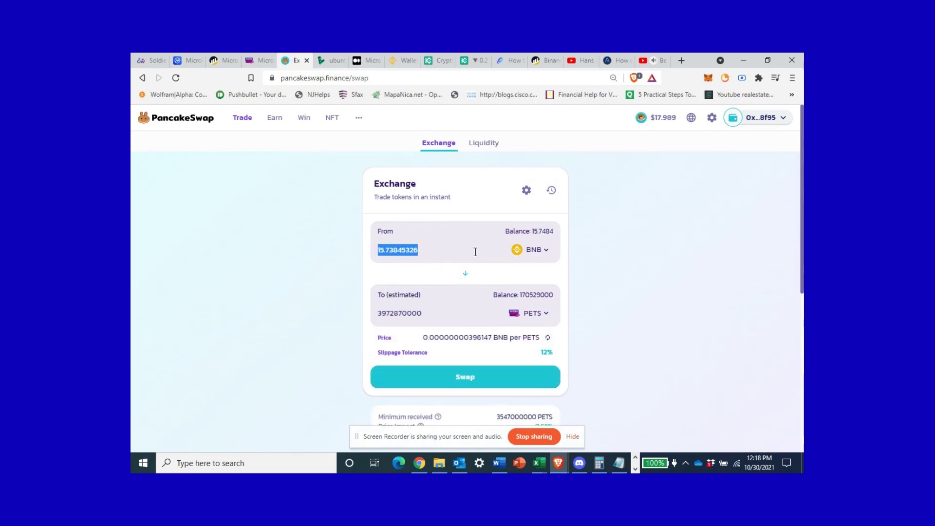
text(7)
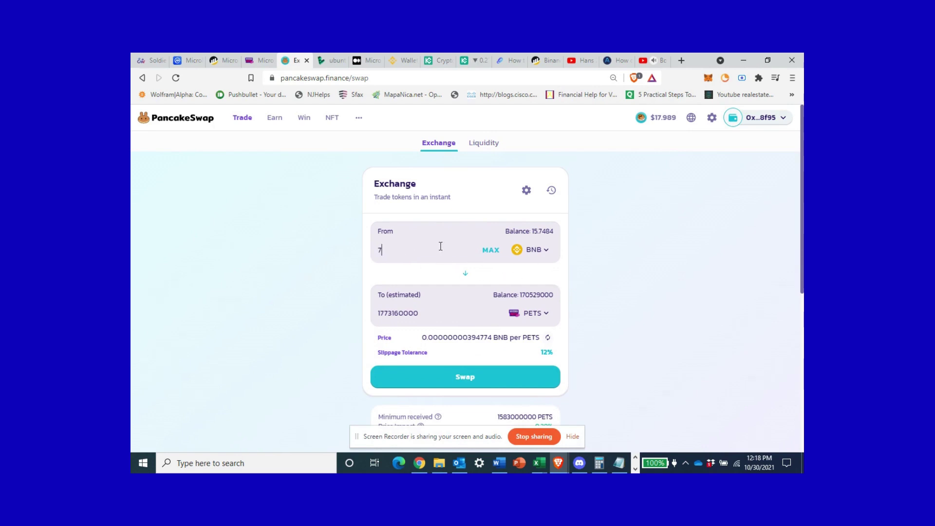
key(BackSpace)
text(8)
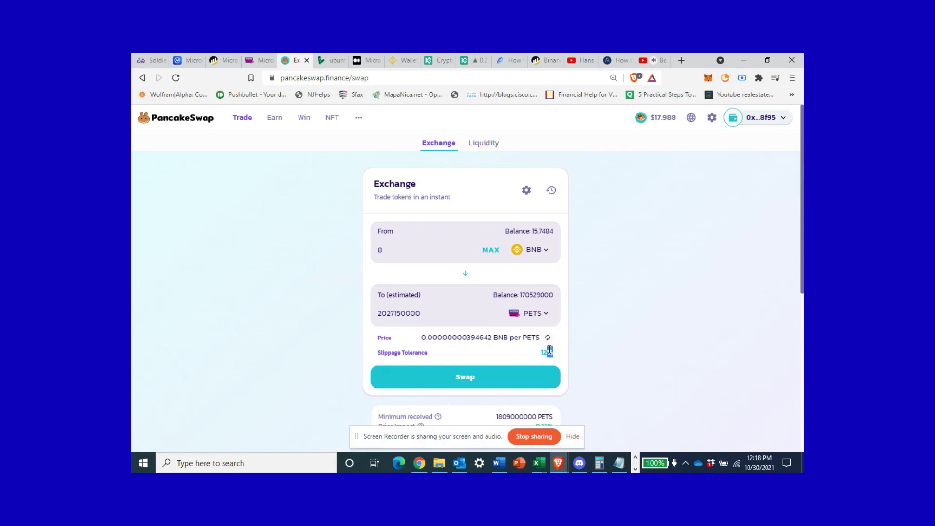
Change the swap settings' slippage tolerance from 12% to 10%.
click(528, 191)
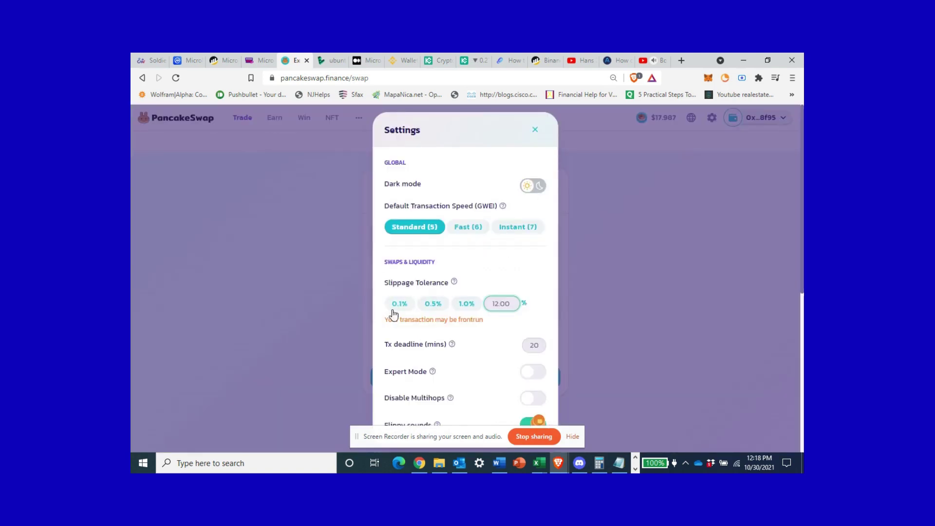
click(500, 304)
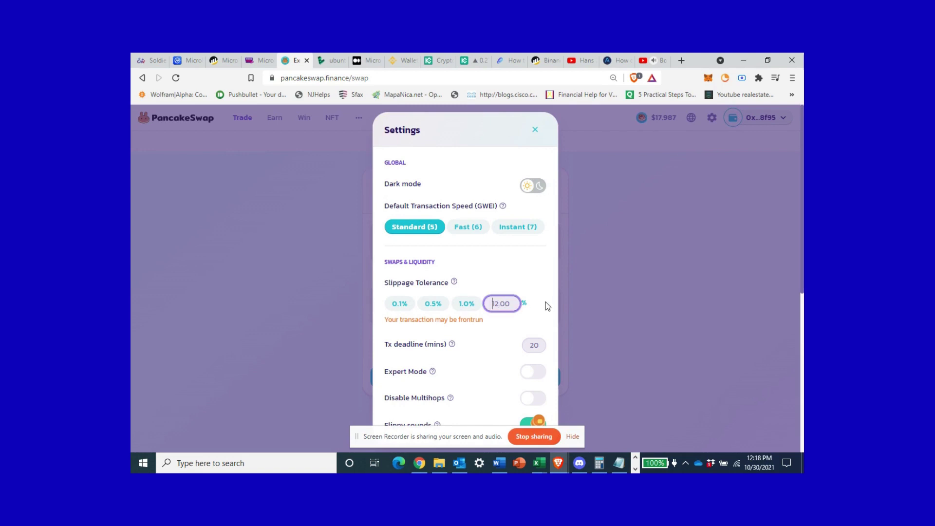
text(10)
click(540, 280)
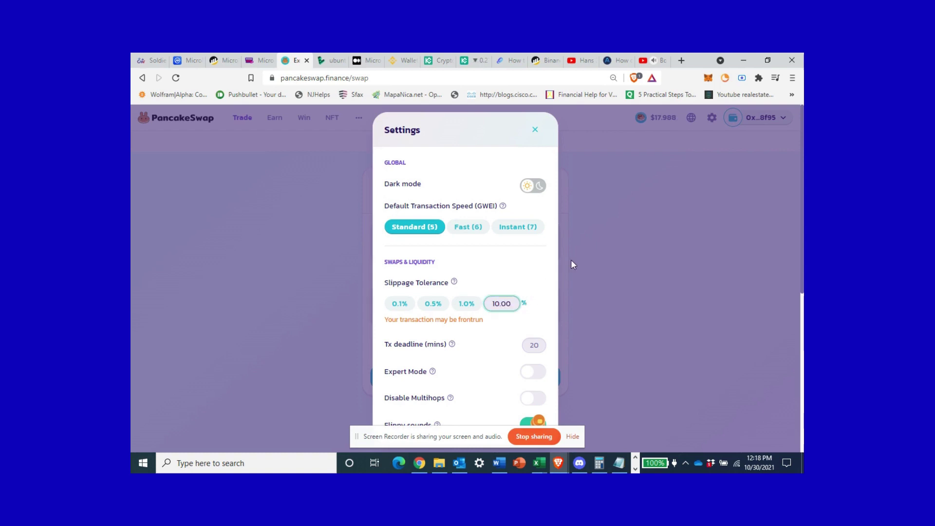
scroll(571, 260, down, 1)
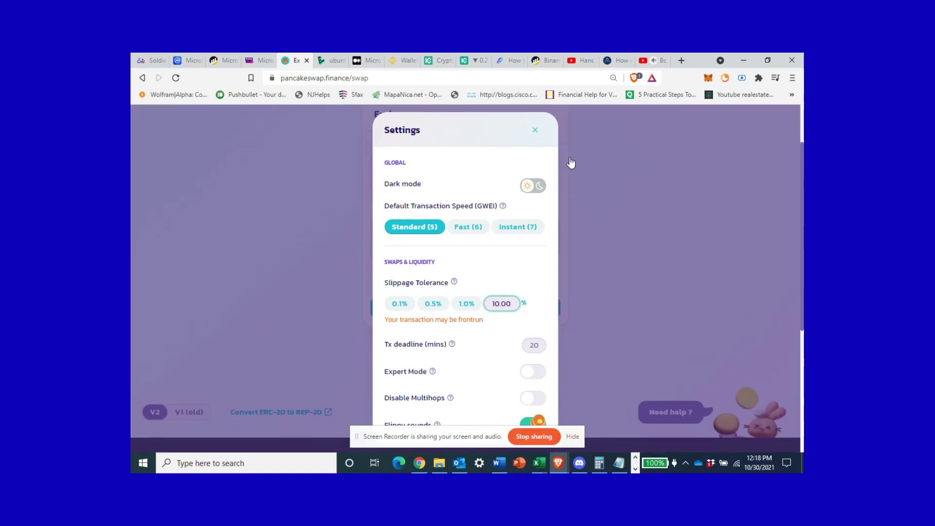
click(595, 240)
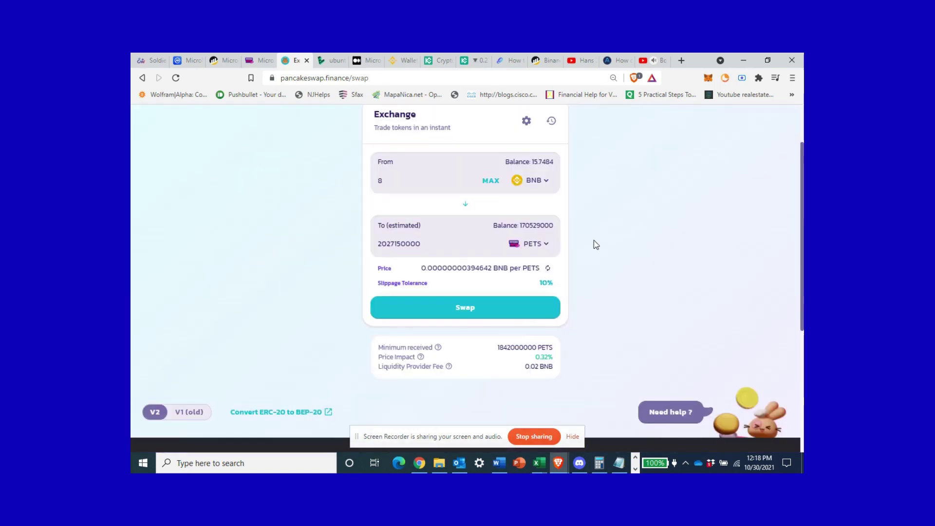
Submit the 8 BNB to PETS swap and approve it in MetaMask.
click(460, 313)
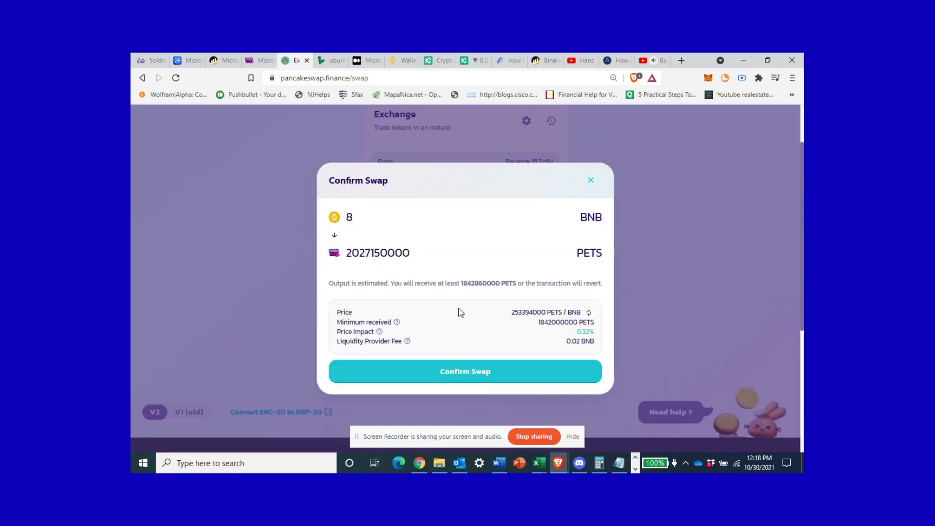
scroll(487, 302, down, 1)
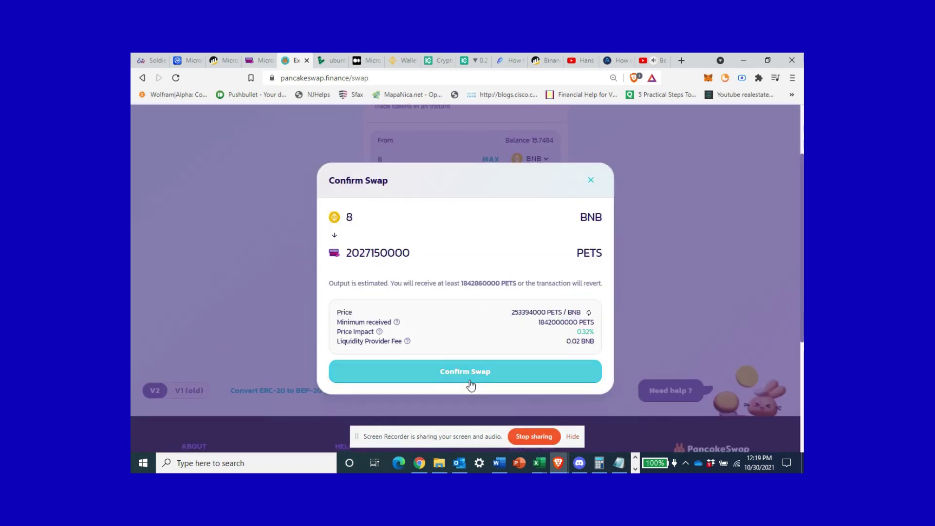
click(470, 384)
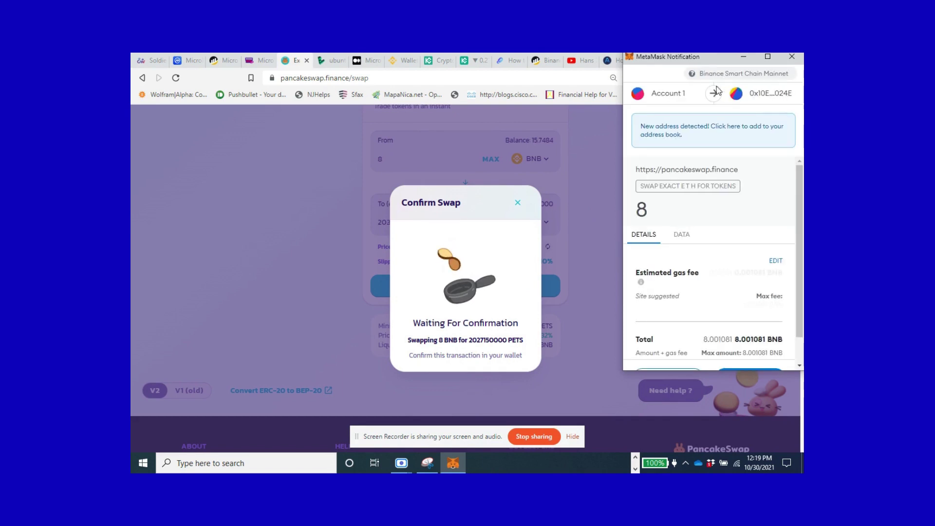
scroll(726, 292, down, 1)
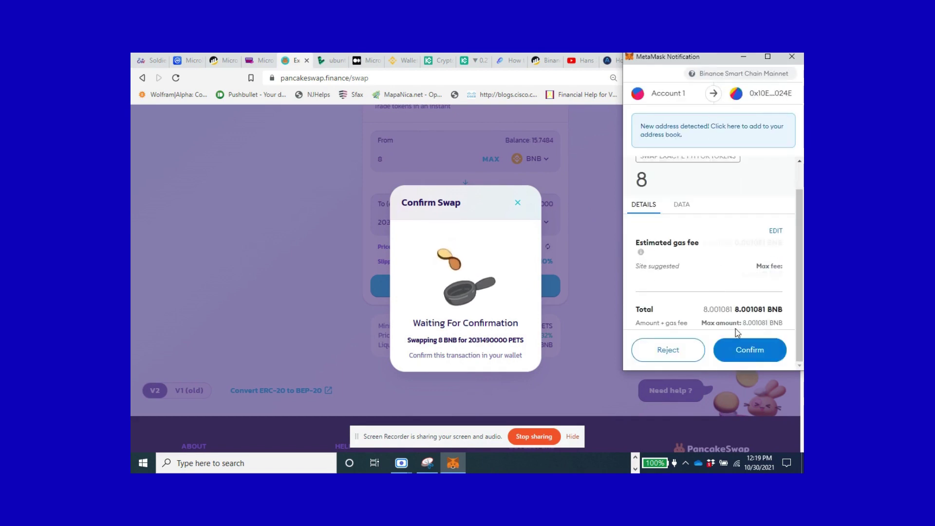
click(751, 351)
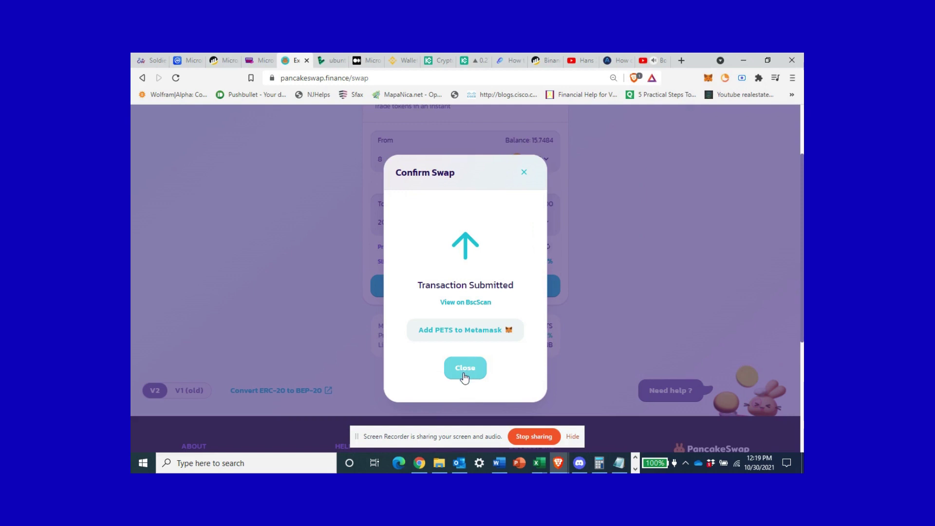
click(465, 372)
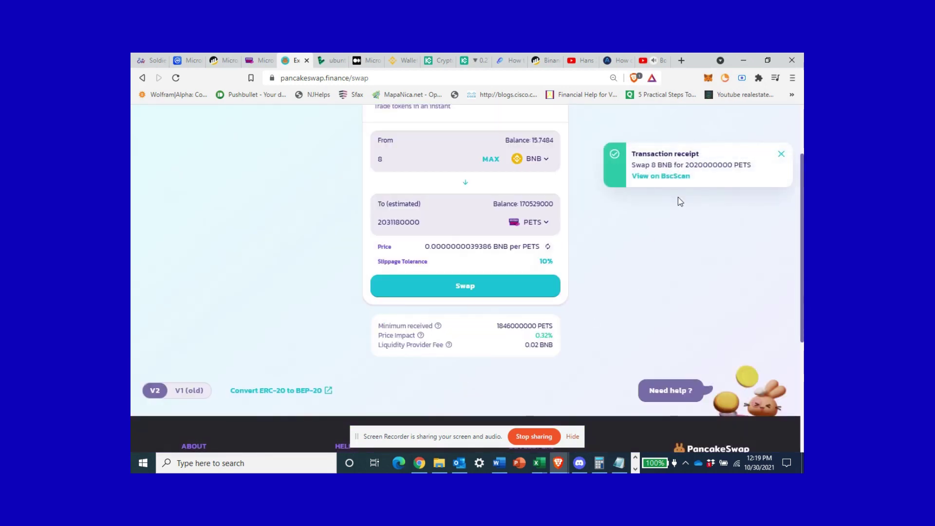
Check MetaMask's 2,059,527,369.523 PETS balance and close the wallet popup.
scroll(611, 220, up, 2)
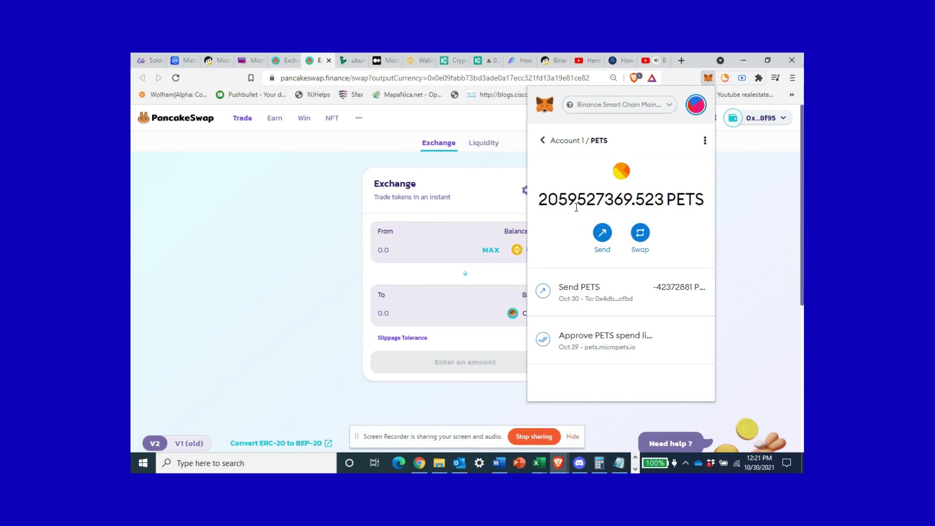
click(279, 224)
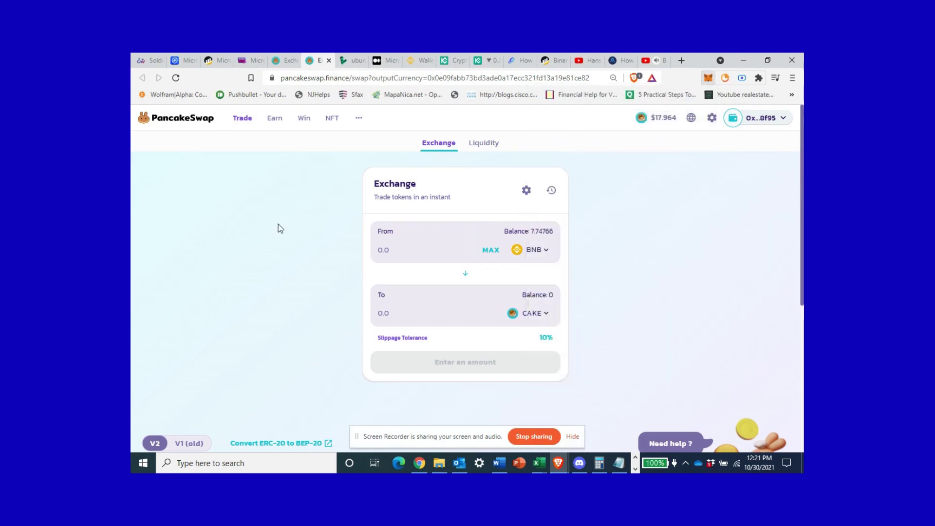
Check the MicroPets inventory, which holds no pets yet.
click(246, 61)
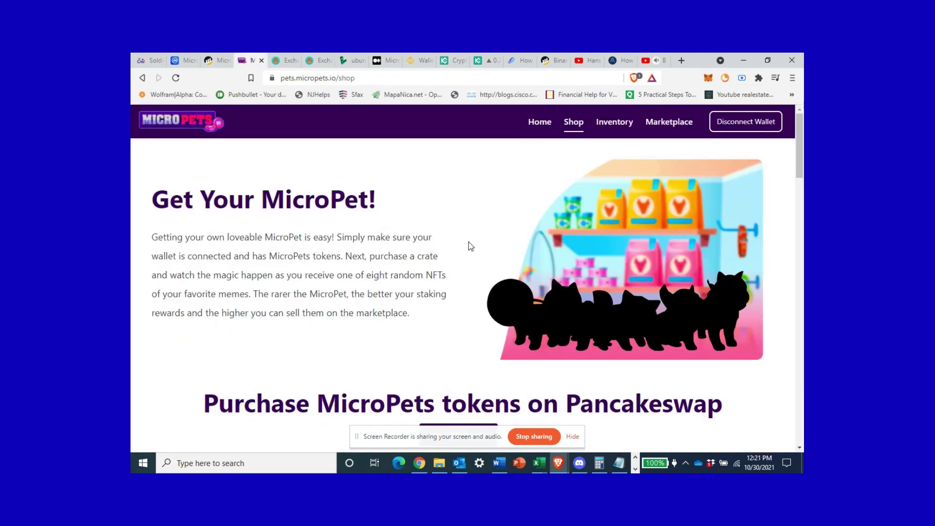
click(621, 130)
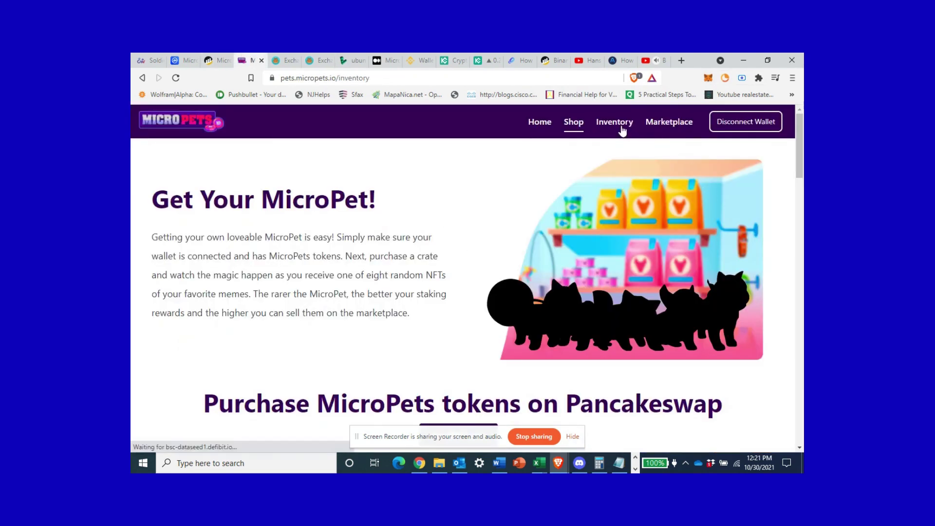
scroll(340, 259, down, 3)
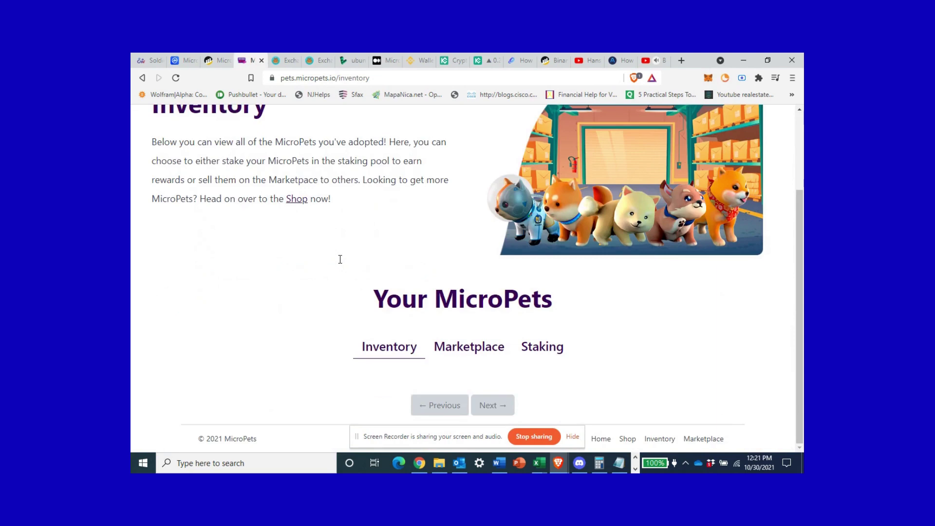
scroll(340, 259, up, 3)
scroll(340, 258, down, 3)
scroll(340, 259, up, 3)
scroll(340, 258, down, 3)
scroll(340, 259, up, 3)
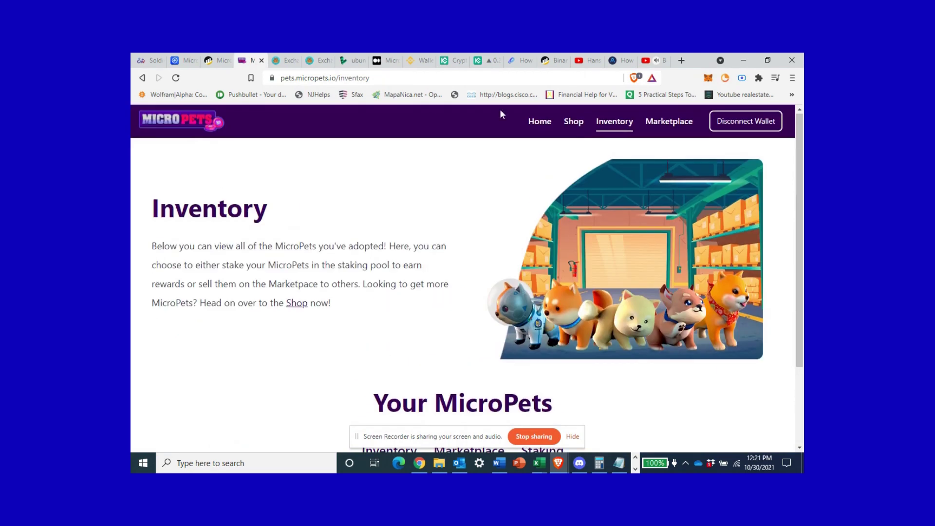
Return to the shop's Spooky Crate offer at 250,000,000 $PETS.
click(579, 126)
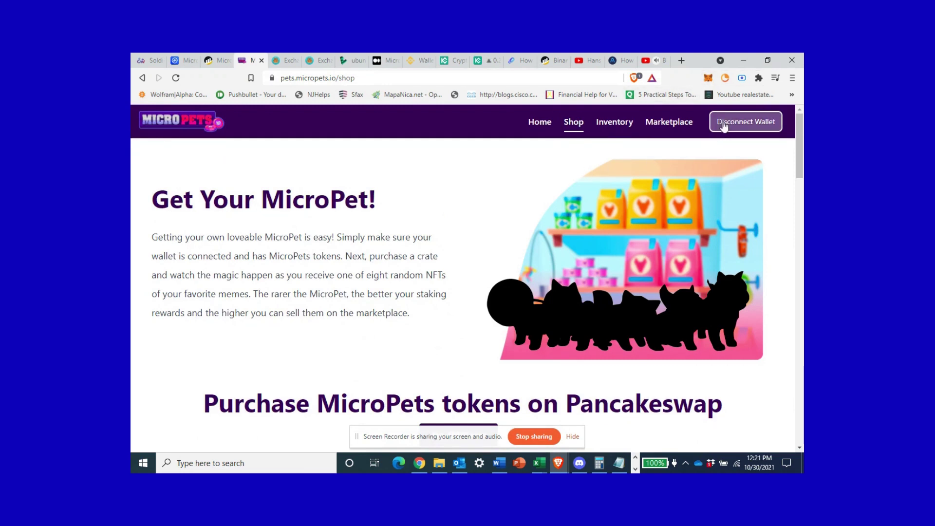
scroll(488, 169, down, 2)
scroll(489, 171, down, 8)
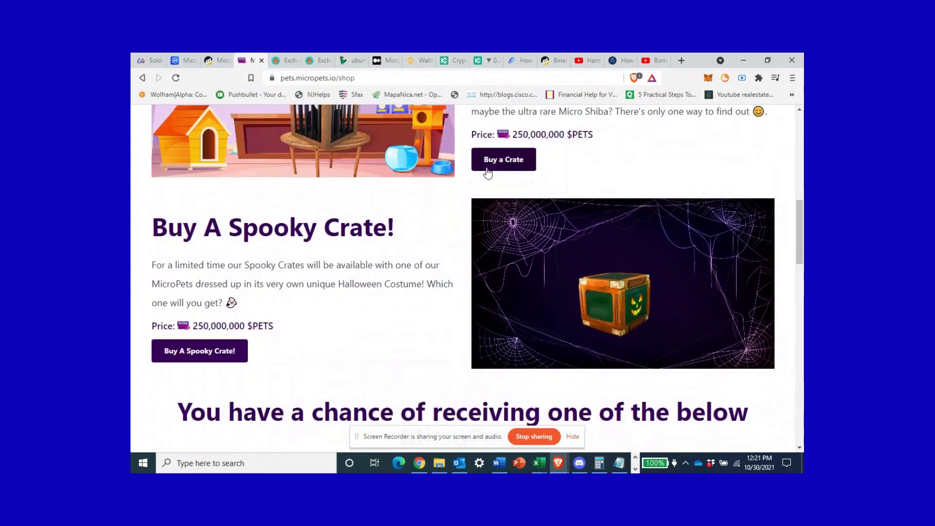
Buy one Spooky Crate for 250,000,000 PETS, approve it in MetaMask, and choose to open it now.
click(206, 360)
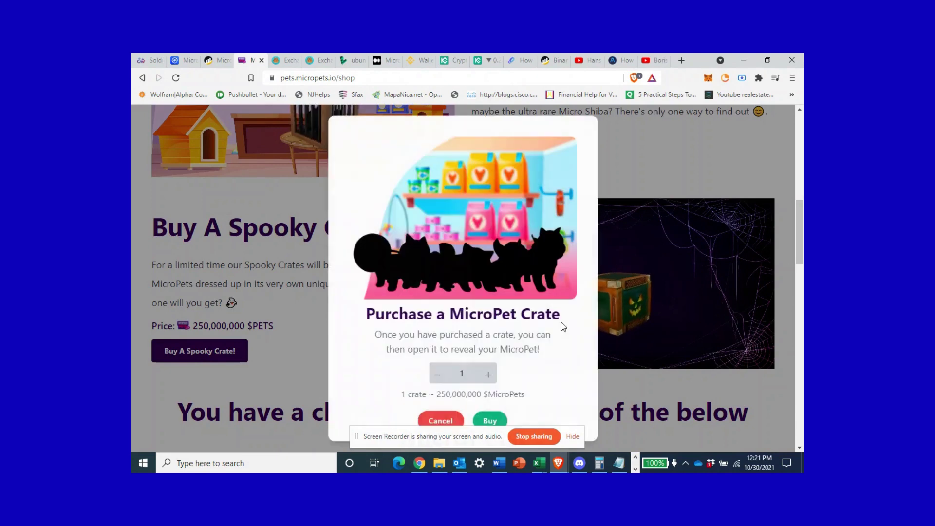
scroll(563, 327, down, 2)
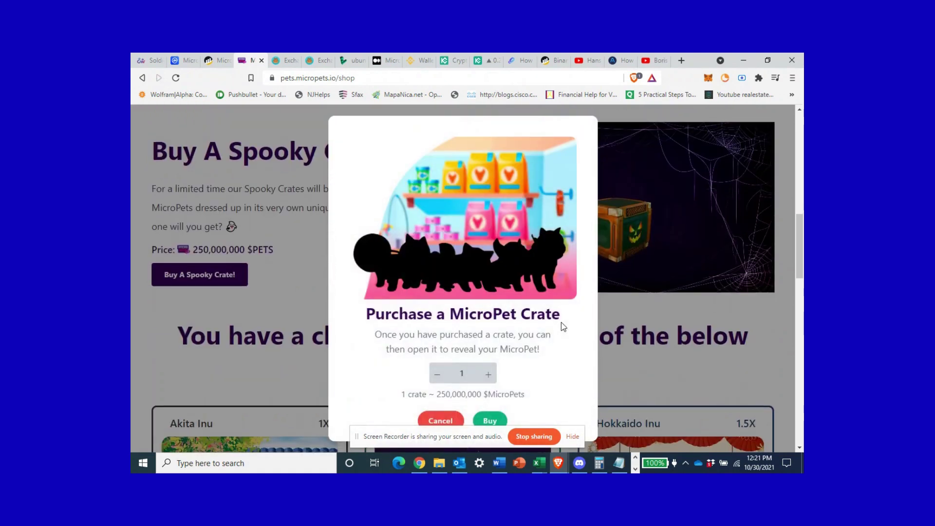
click(487, 422)
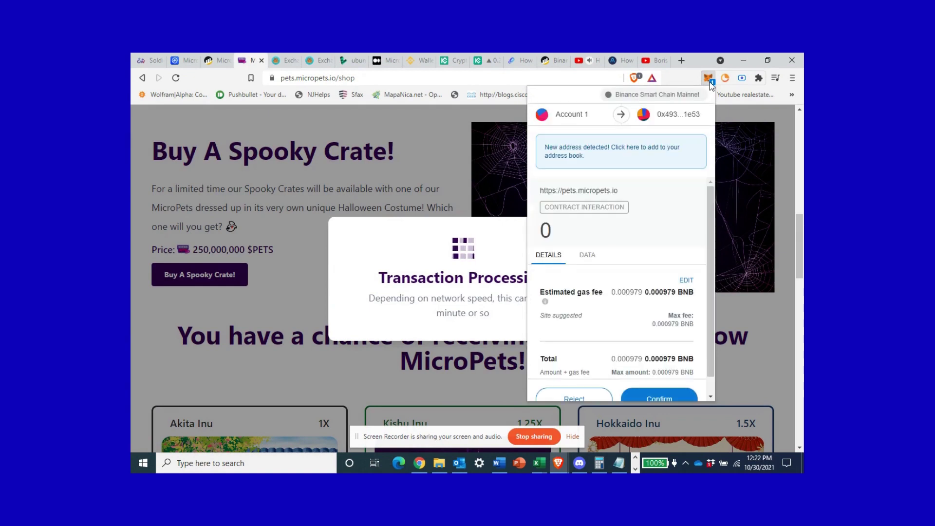
scroll(609, 297, down, 1)
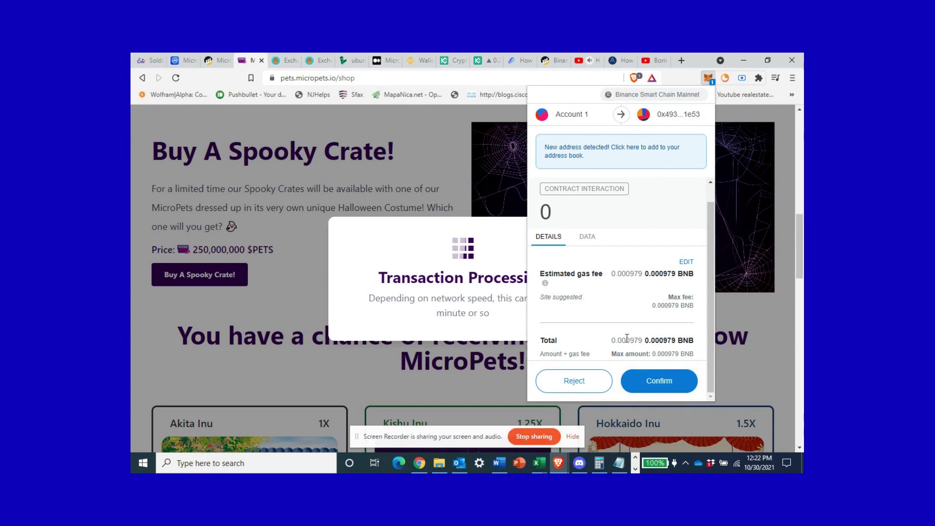
click(657, 390)
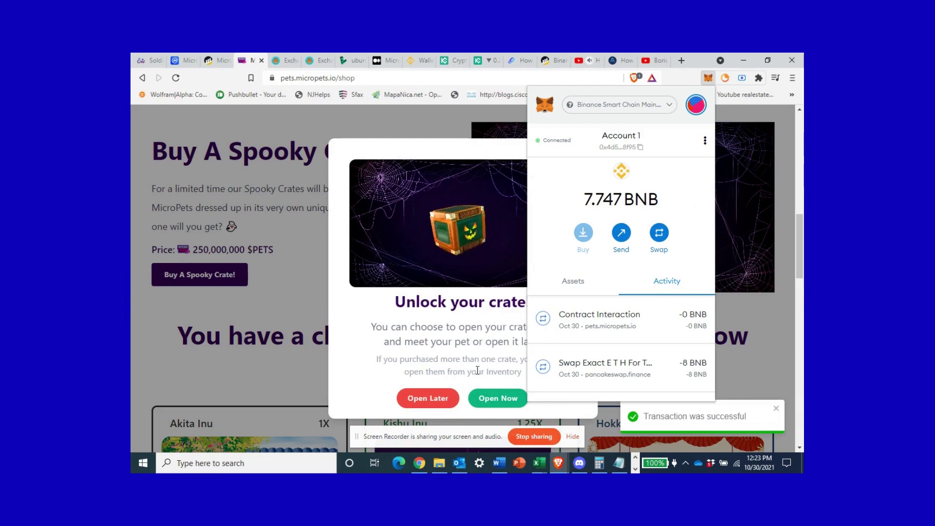
click(494, 404)
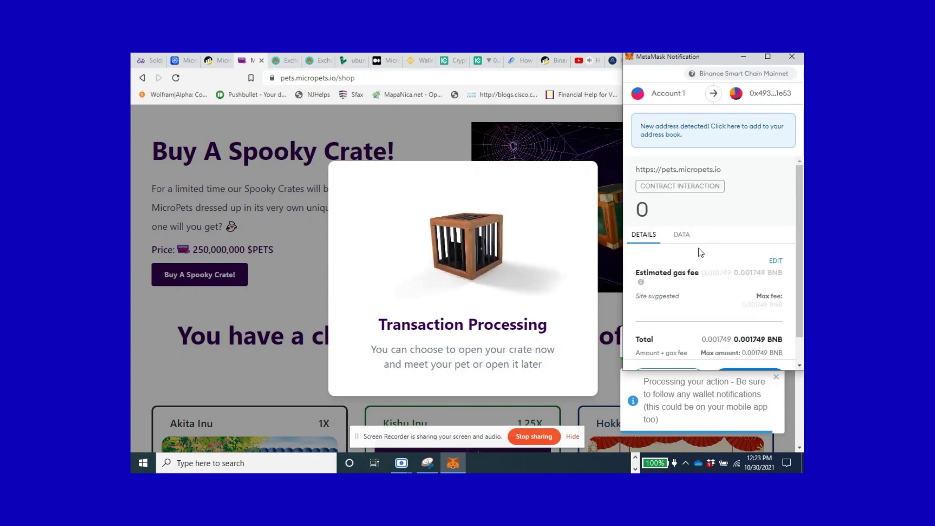
Approve the crate opening in MetaMask and dismiss the Epic Sergeant Shiba reveal.
scroll(699, 247, down, 2)
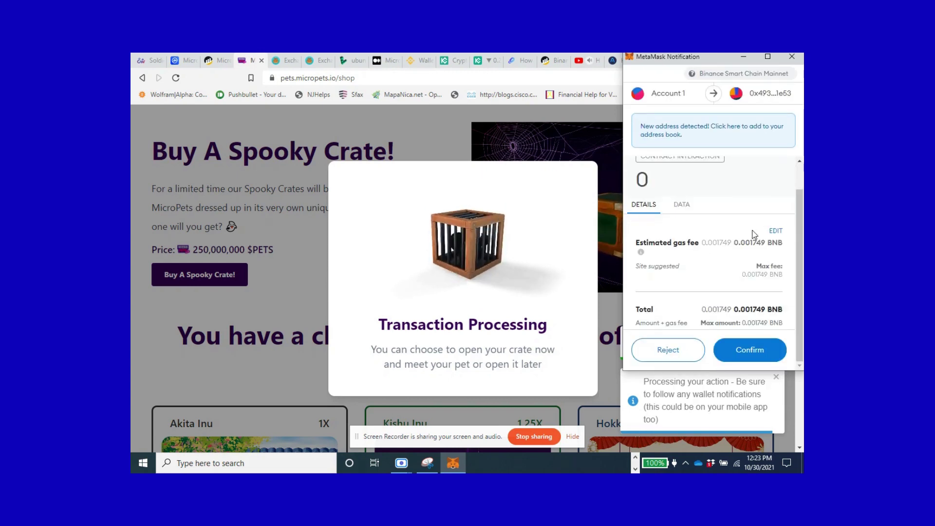
click(751, 363)
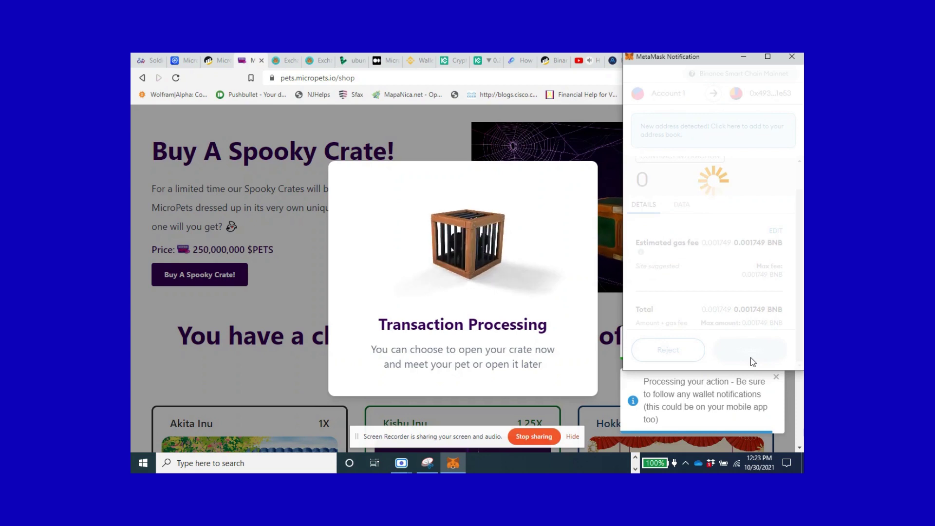
scroll(706, 276, down, 1)
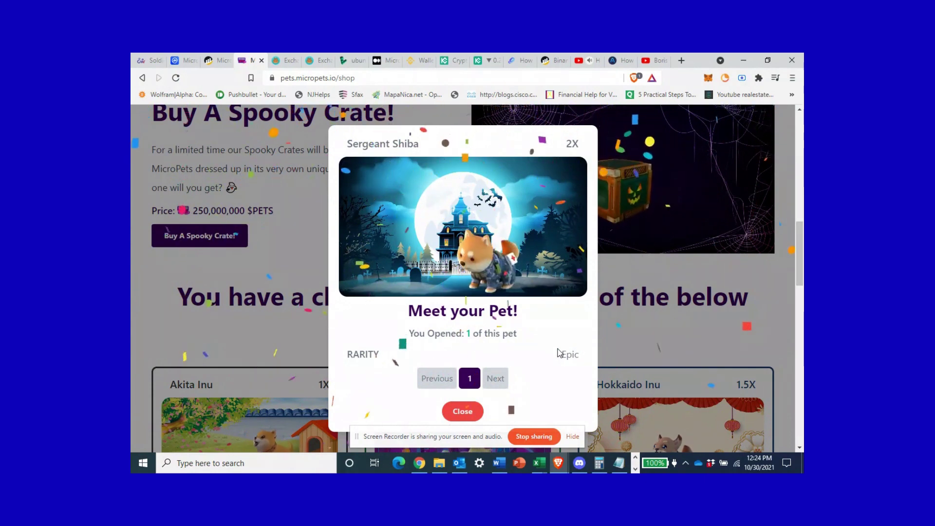
click(462, 412)
Go to the inventory showing the Sergeant Shiba pet.
scroll(576, 324, down, 5)
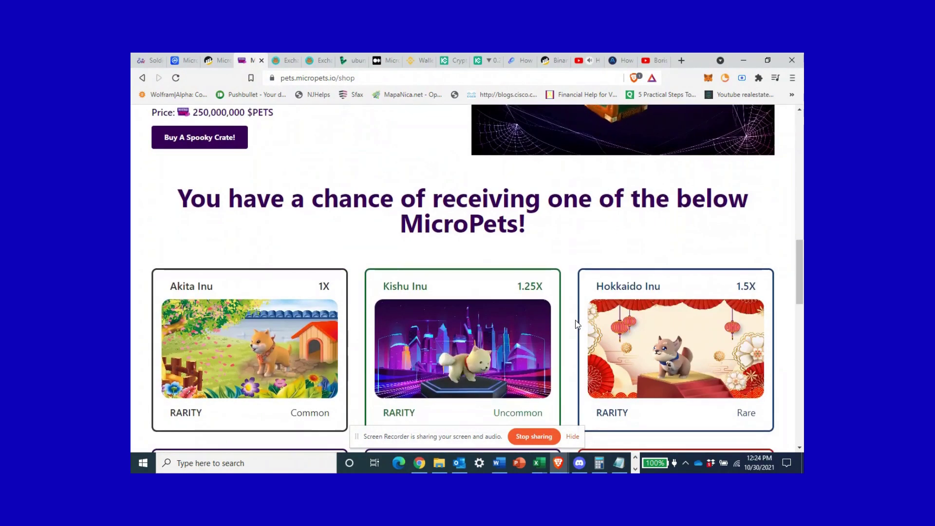
scroll(578, 324, up, 10)
scroll(578, 324, down, 5)
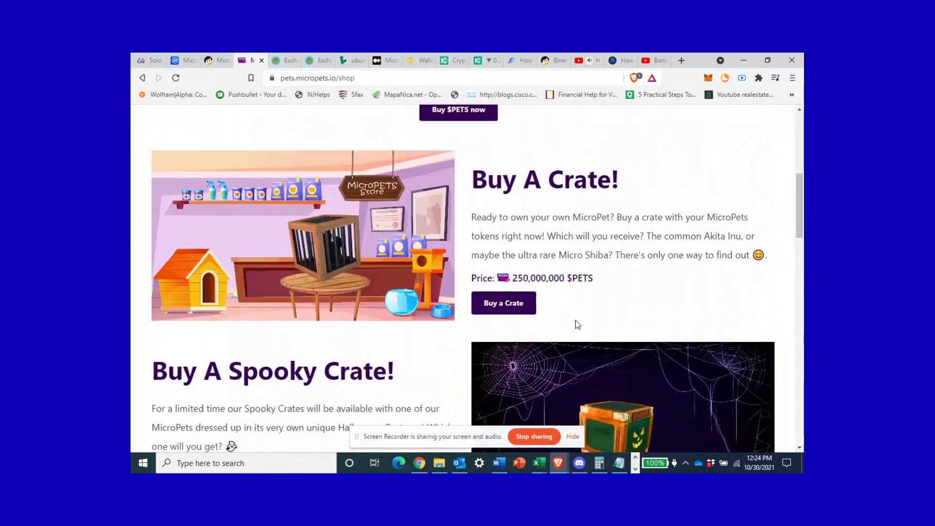
scroll(575, 320, up, 5)
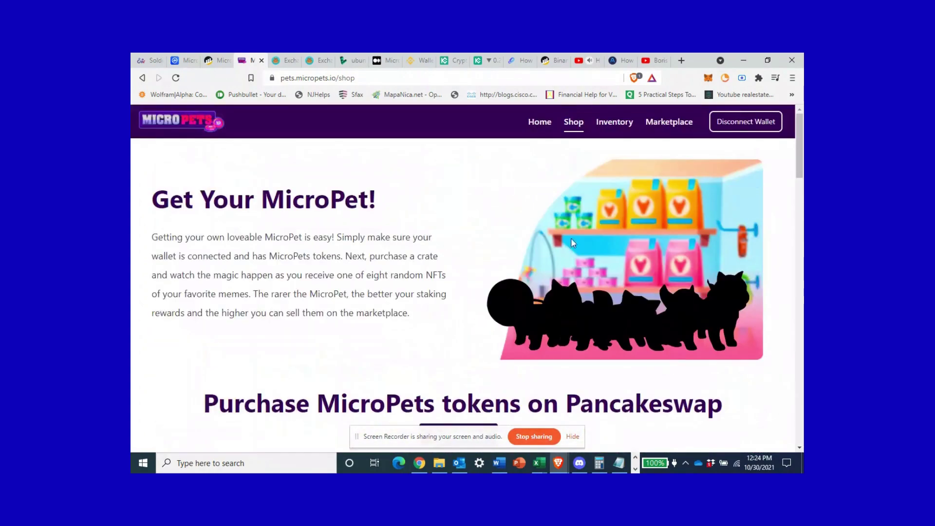
click(619, 123)
scroll(448, 270, down, 6)
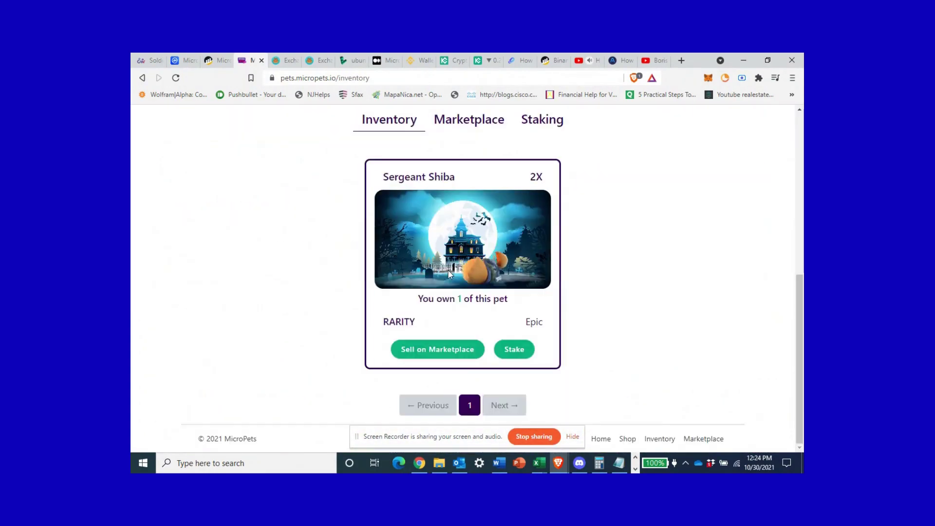
scroll(577, 316, up, 1)
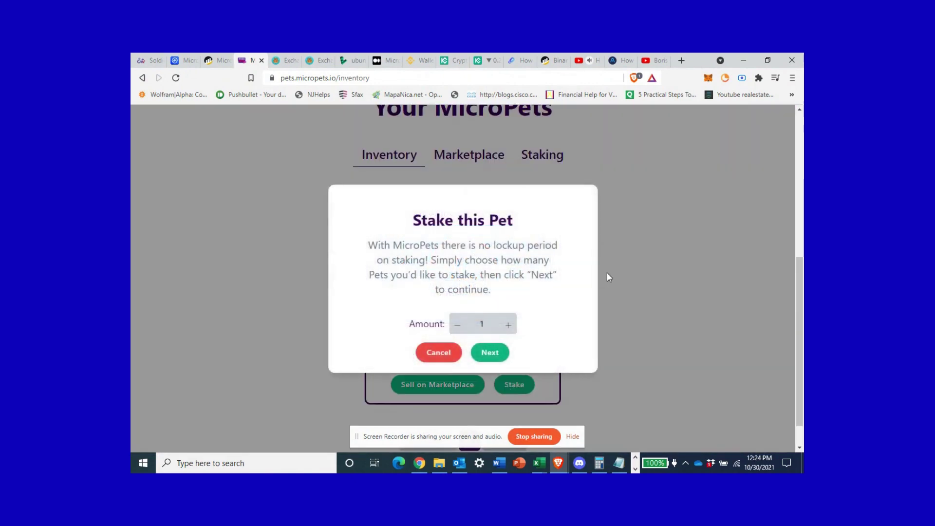
Stake one Sergeant Shiba, approve it in MetaMask, and dismiss the success message.
click(485, 355)
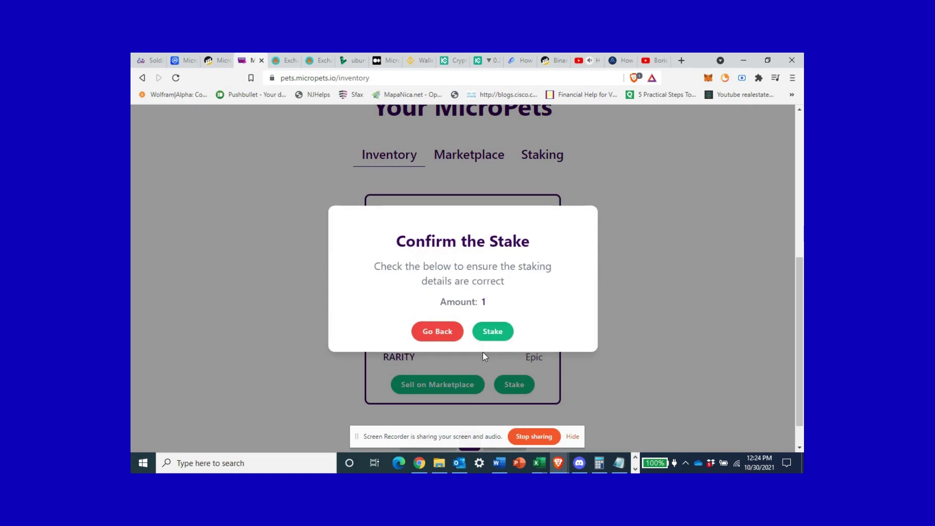
click(495, 341)
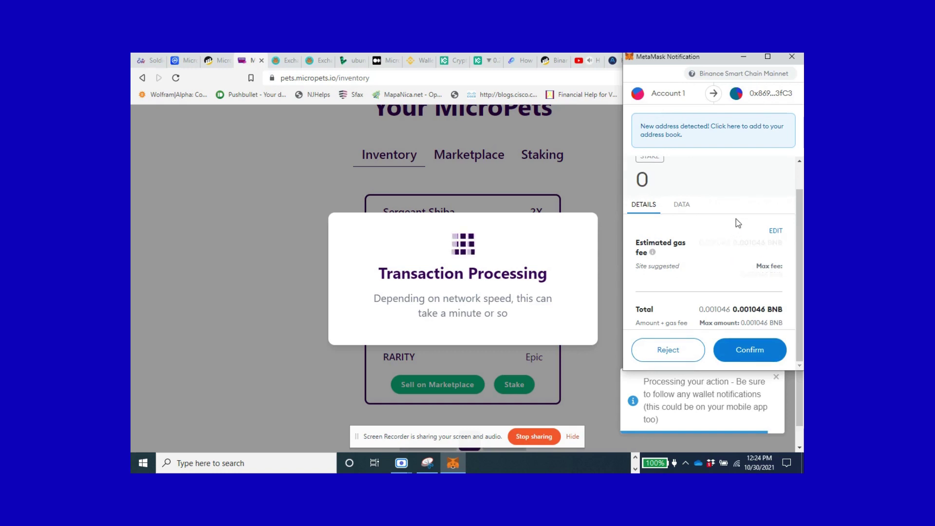
click(745, 349)
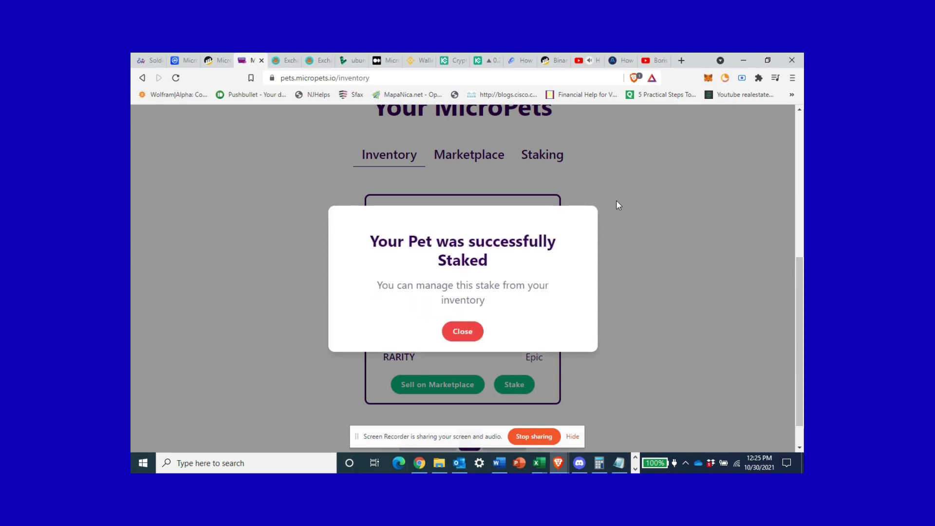
click(463, 333)
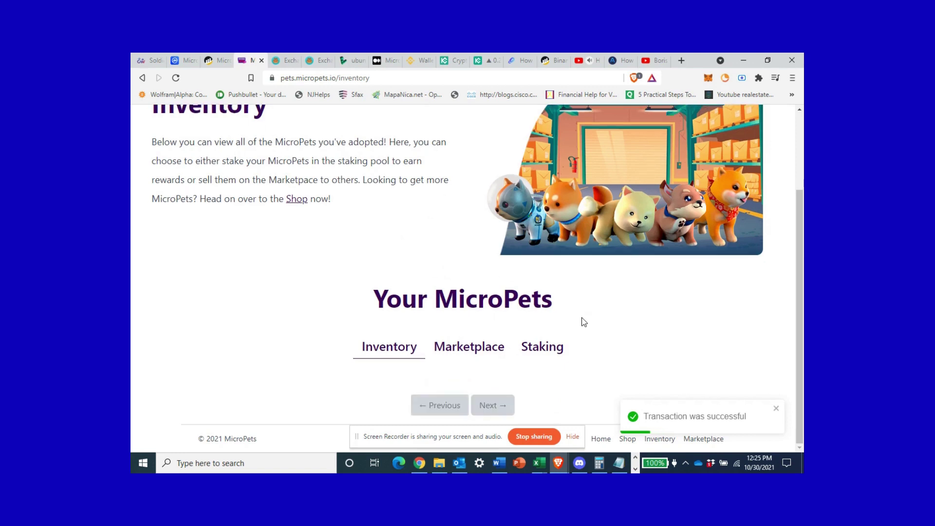
Show the Staking tab with Kishu Inu, Count Akita and Sergeant Shiba staked.
click(547, 353)
scroll(565, 344, down, 4)
scroll(566, 343, down, 2)
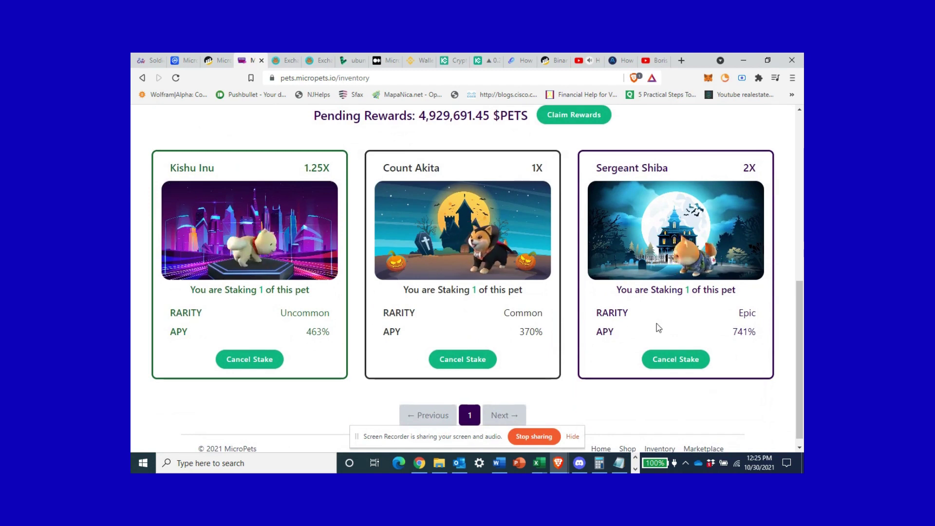
scroll(565, 344, up, 1)
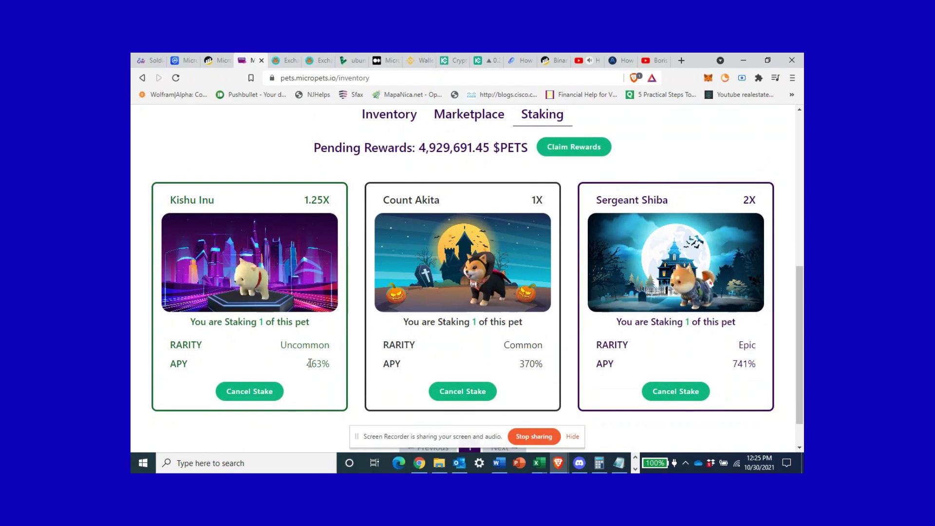
Highlight the staked pets' APYs: Kishu Inu 463%, Count Akita 370%, Sergeant Shiba 741%.
drag(306, 364, 332, 366)
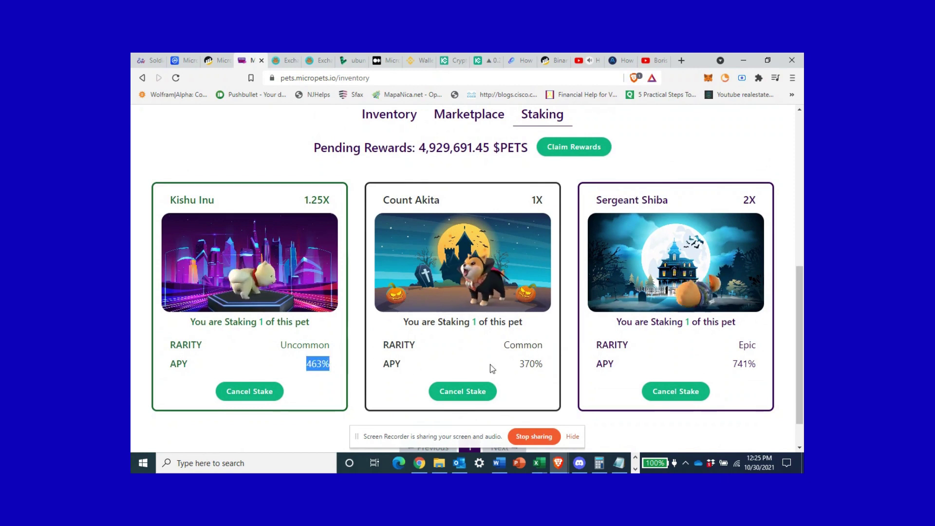
drag(519, 364, 544, 365)
click(736, 363)
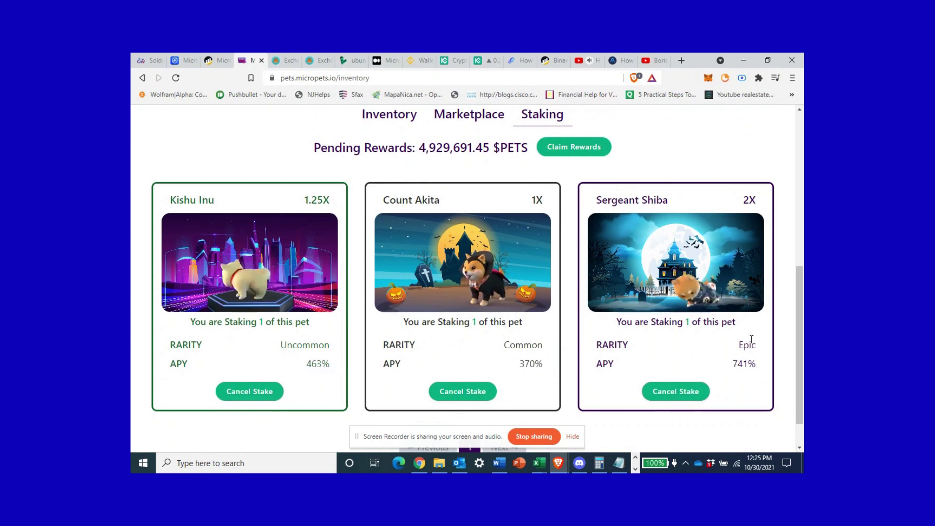
drag(733, 363, 754, 363)
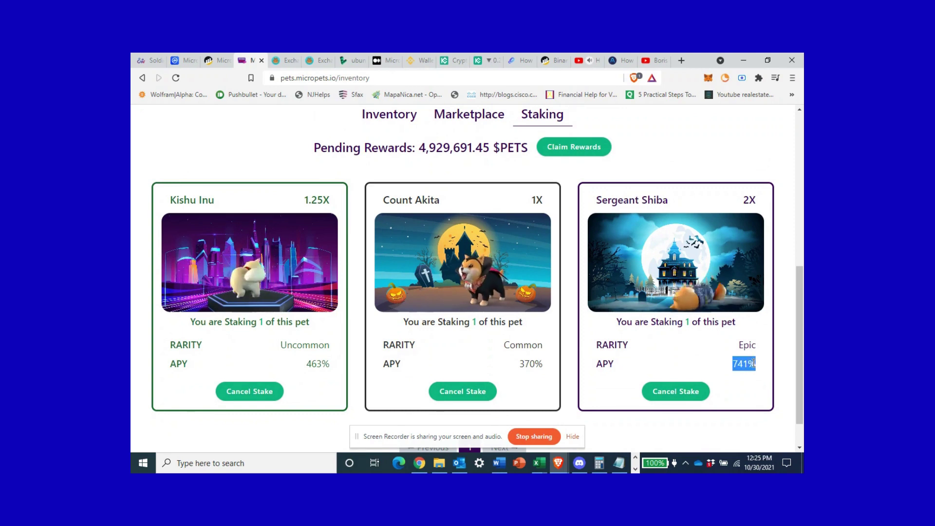
click(750, 364)
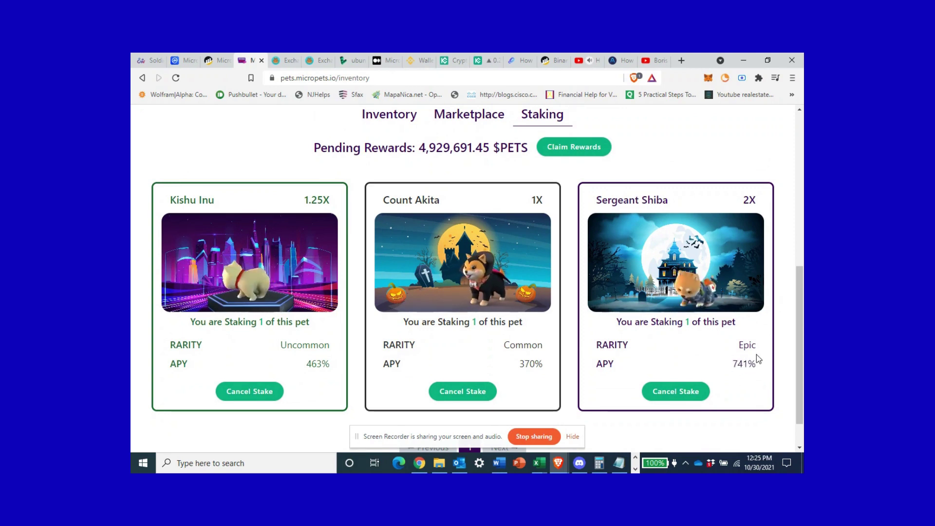
scroll(756, 359, up, 1)
scroll(756, 359, down, 1)
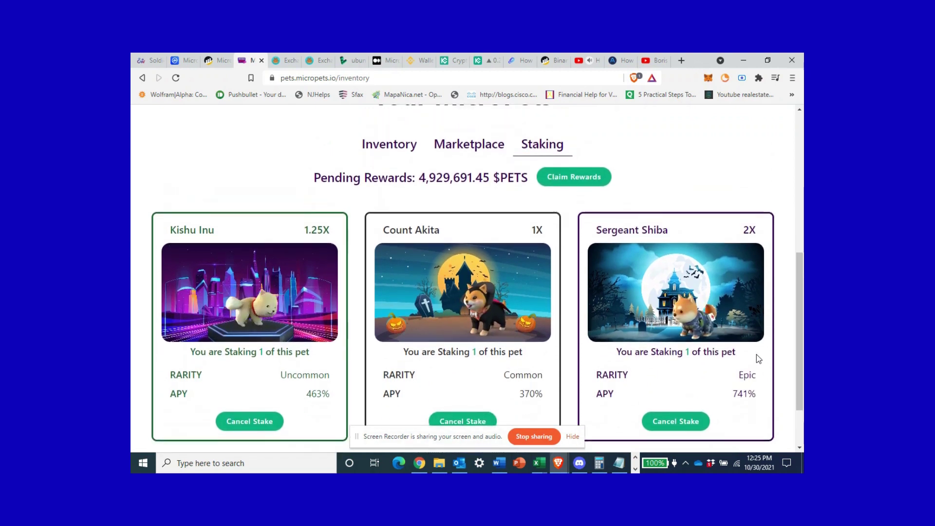
scroll(756, 354, up, 1)
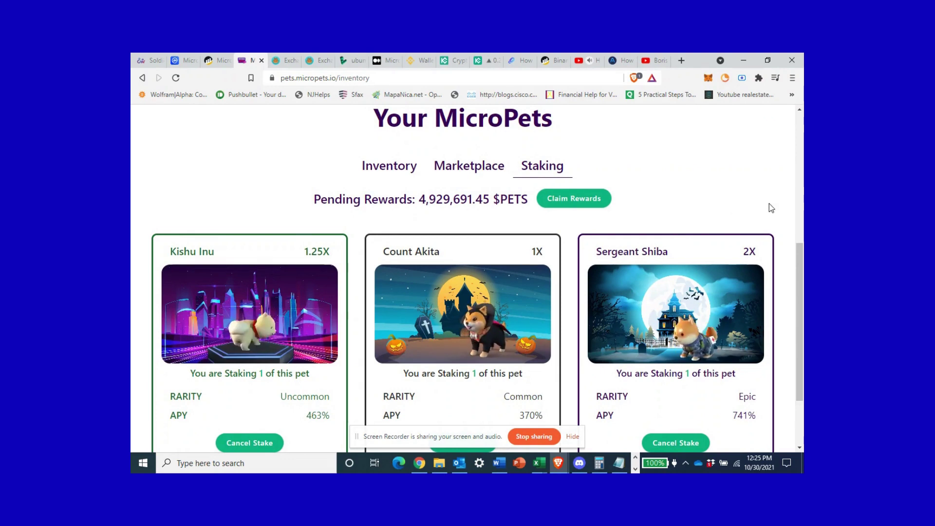
scroll(771, 207, down, 2)
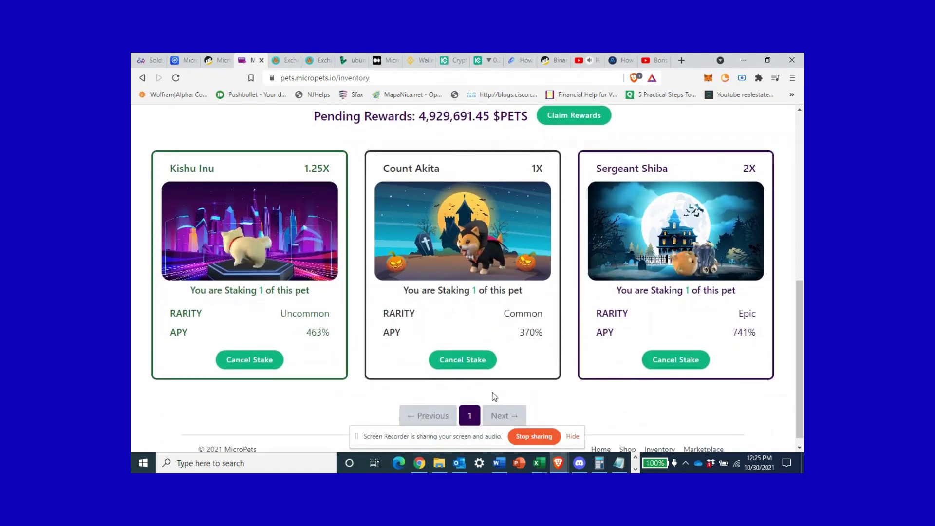